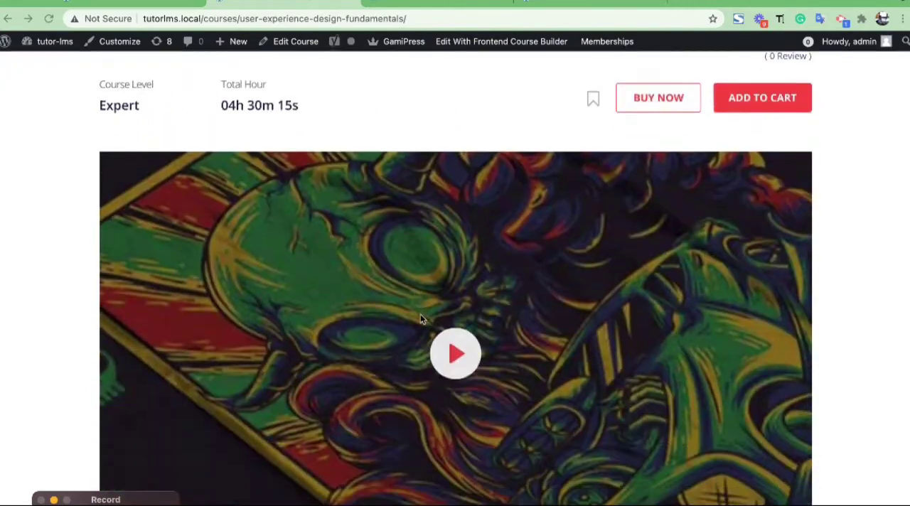
# Search the plugin directory for "tutor lms", and install and activate the Tutor LMS eLearning plugin.
pyautogui.scroll(4, 420, 316)
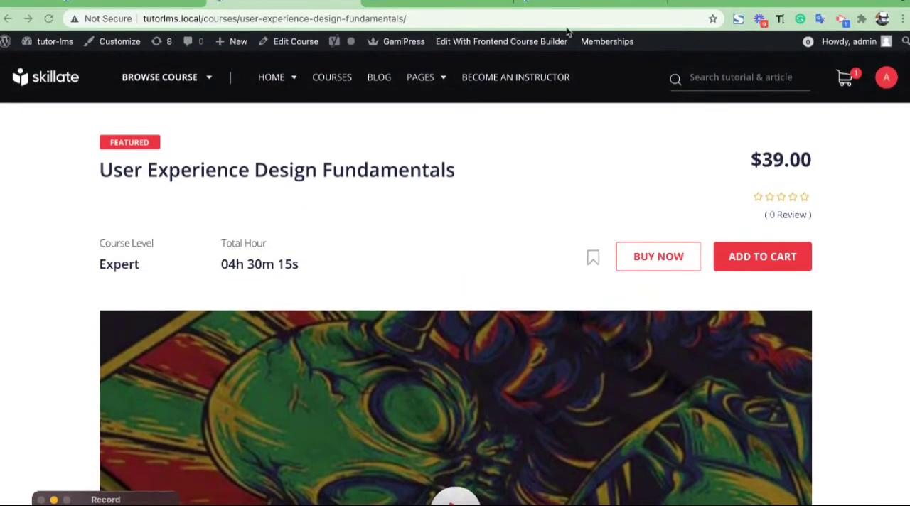
pyautogui.click(569, 6)
pyautogui.click(774, 146)
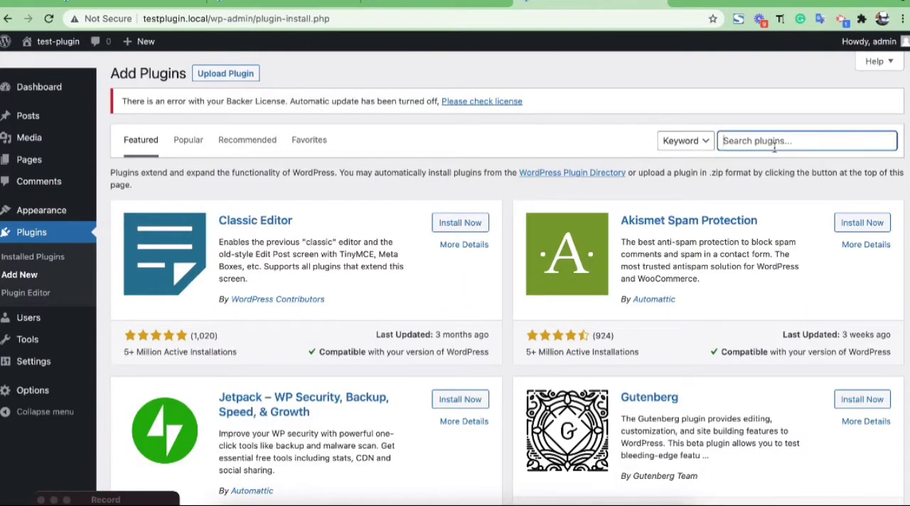
pyautogui.click(746, 191)
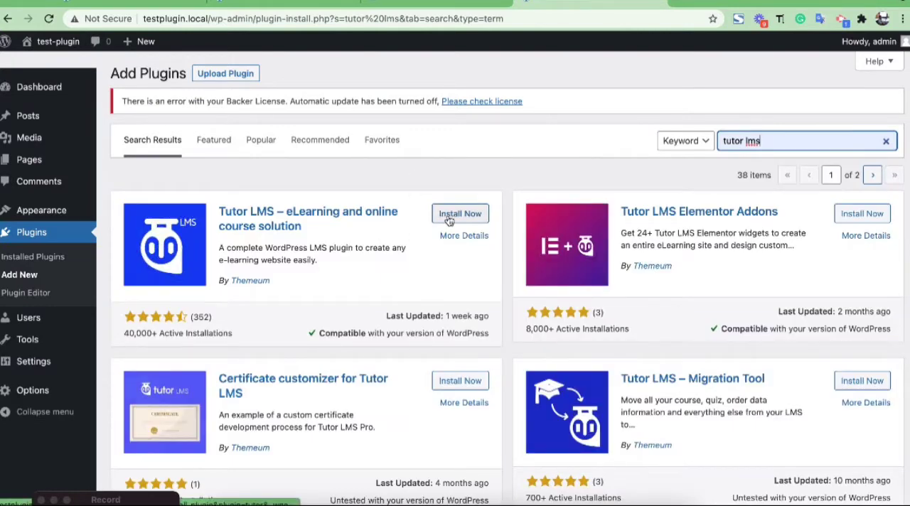
pyautogui.click(449, 216)
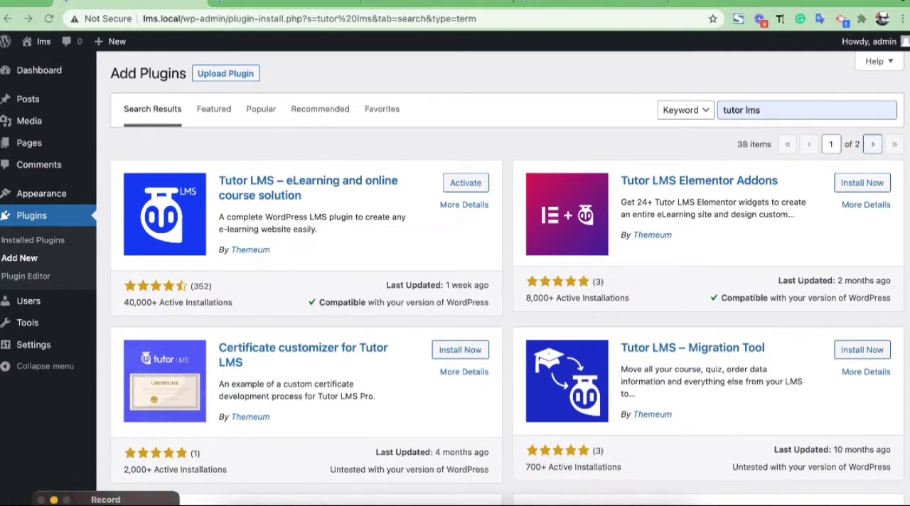
pyautogui.click(464, 181)
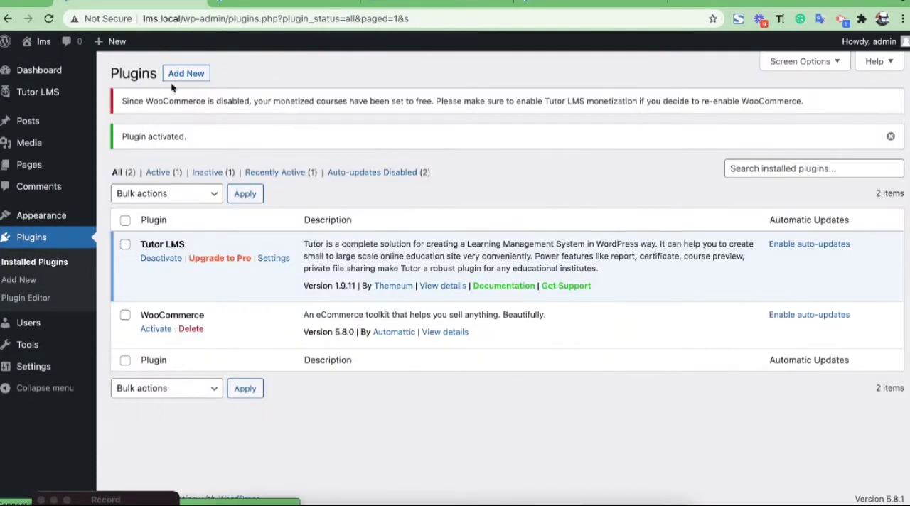
# Search the plugin directory for "woocommerce" and activate the WooCommerce plugin.
pyautogui.click(176, 77)
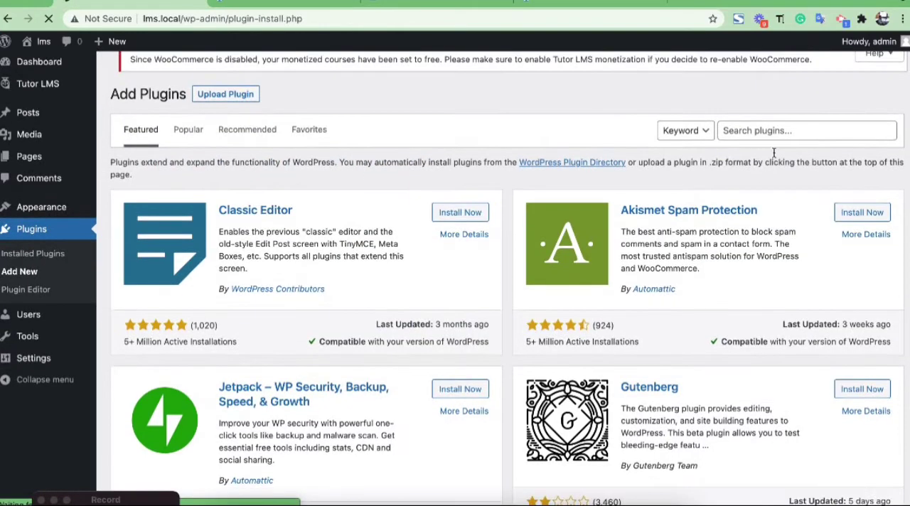
pyautogui.click(765, 139)
pyautogui.write('woocoo')
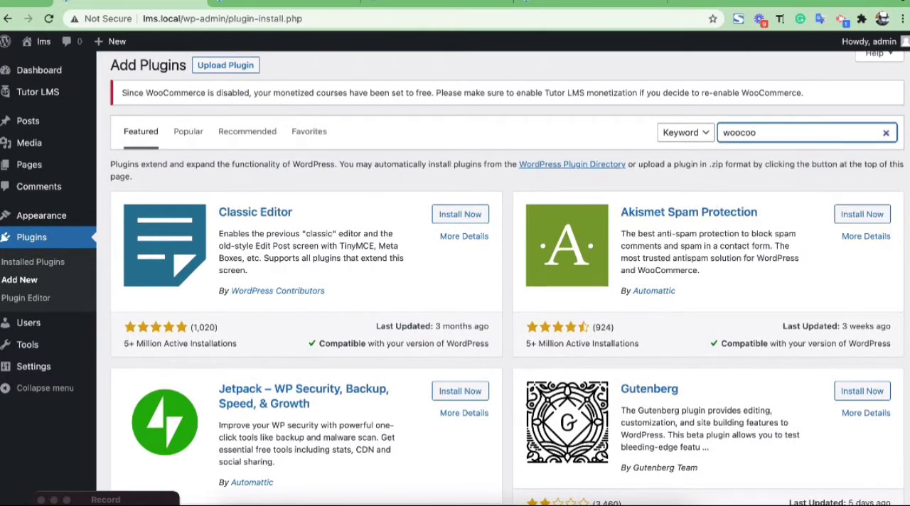
pyautogui.write('m')
pyautogui.press('BackSpace')
pyautogui.press('BackSpace')
pyautogui.write('mmerce')
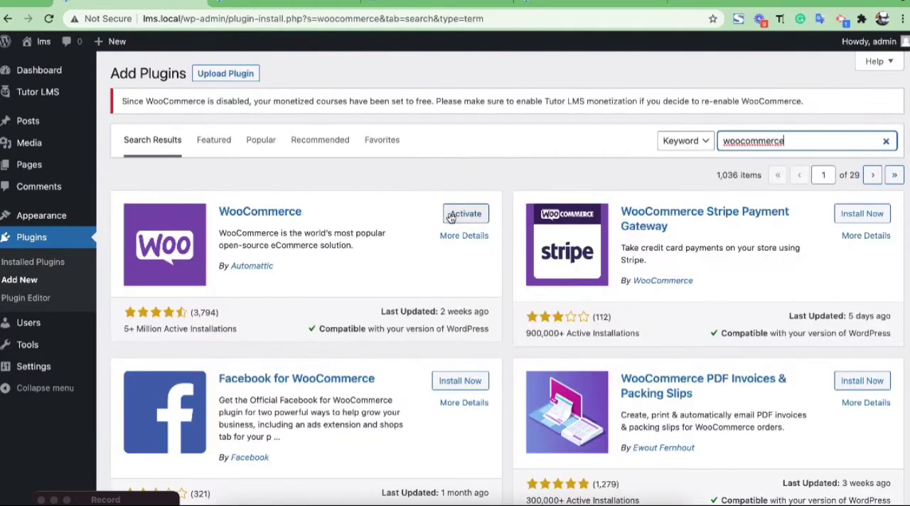
pyautogui.click(454, 217)
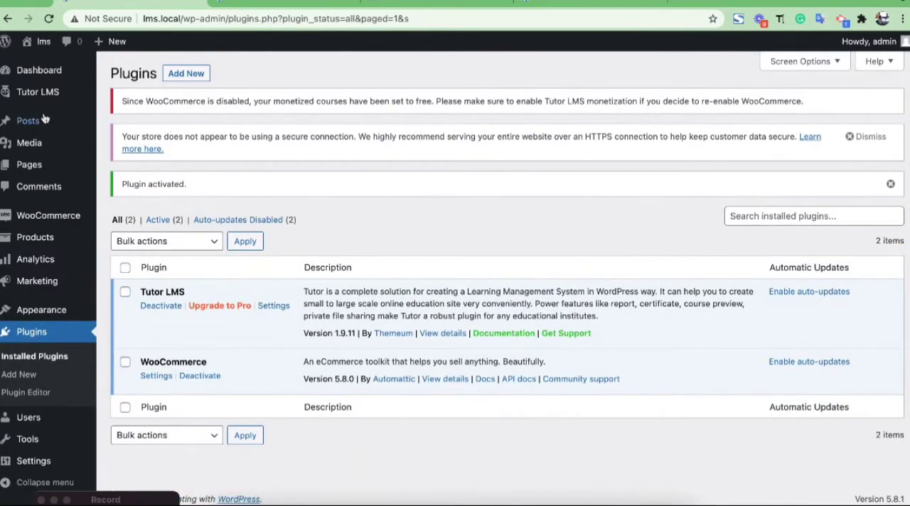
# Start a new Tutor LMS course and enable the membership option so students and instructors can register.
pyautogui.moveTo(46, 97)
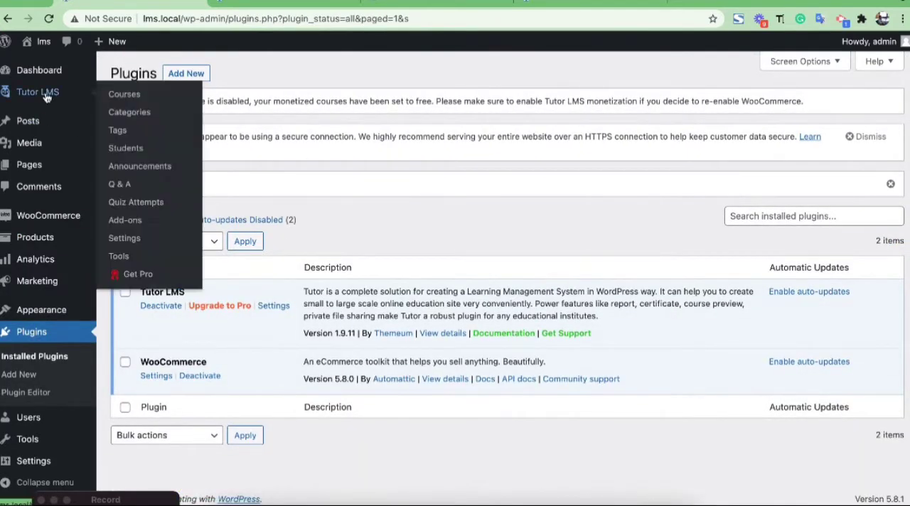
pyautogui.click(124, 96)
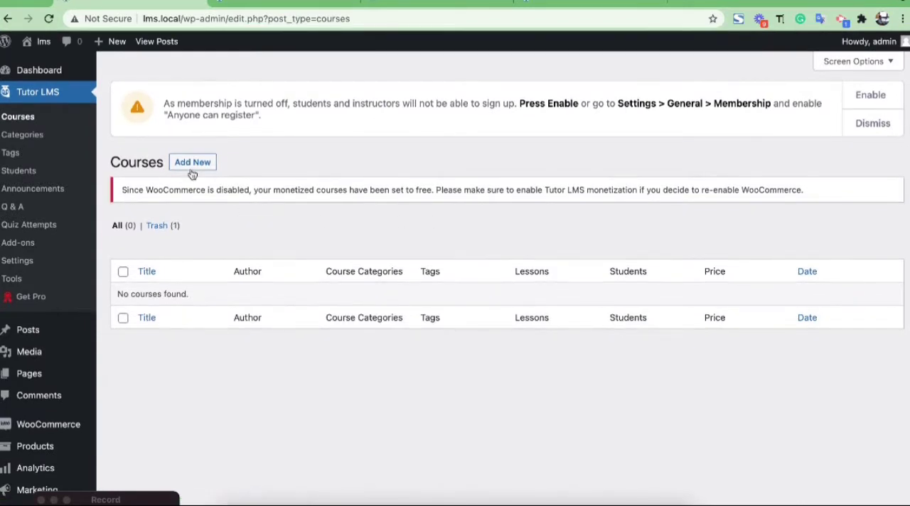
pyautogui.click(186, 169)
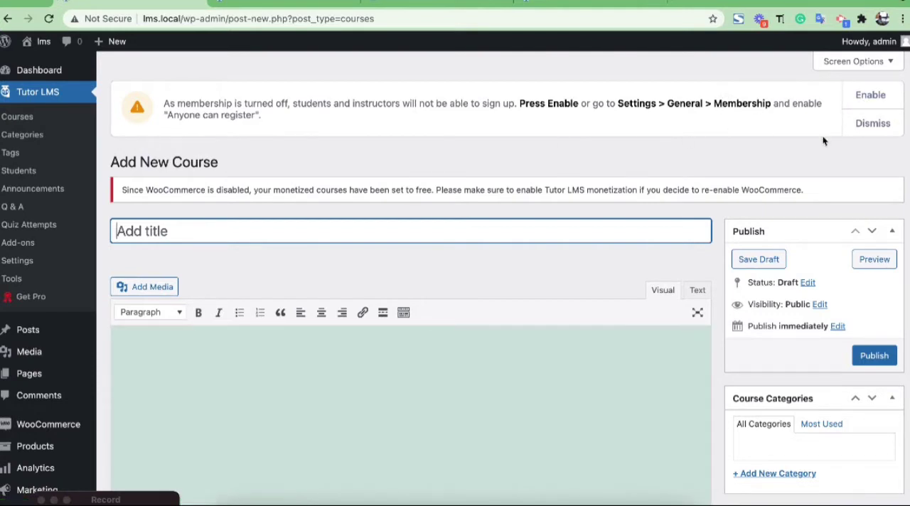
pyautogui.click(869, 95)
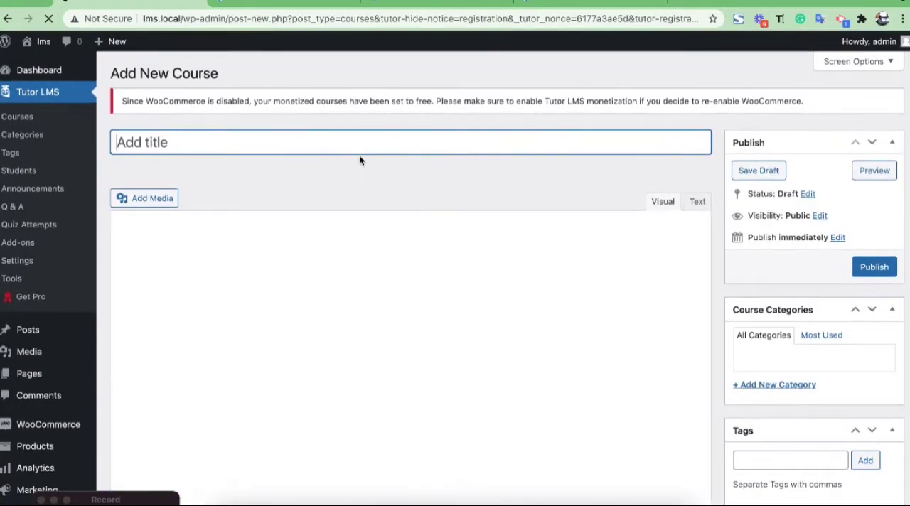
# Title the new course "test".
pyautogui.click(357, 137)
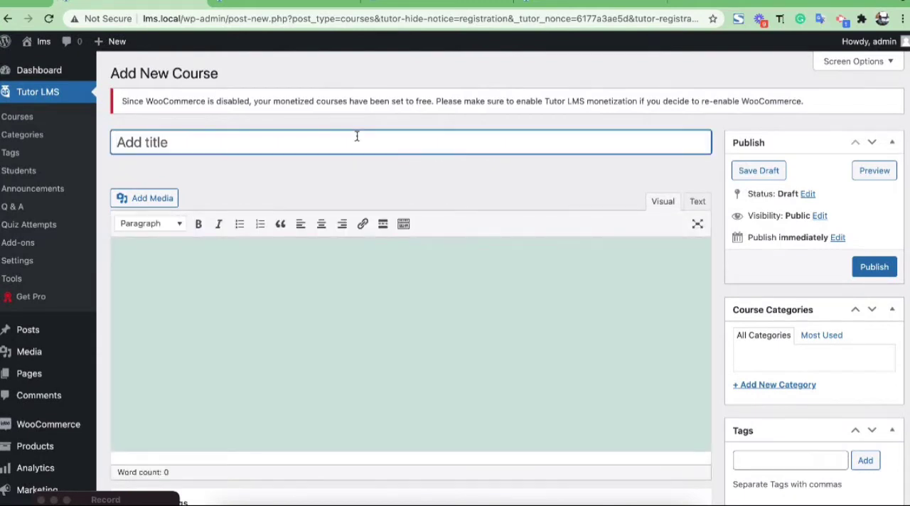
pyautogui.write('test')
pyautogui.scroll(-1, 306, 148)
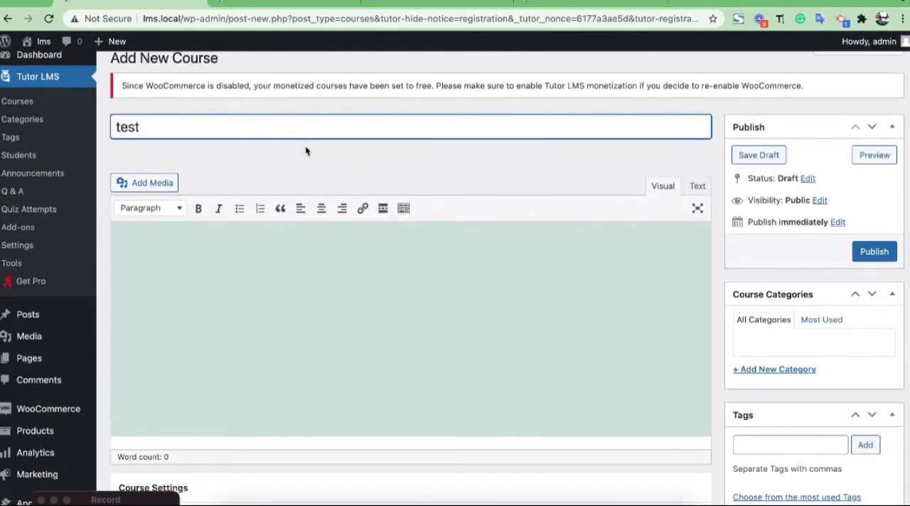
pyautogui.scroll(-1, 242, 136)
pyautogui.scroll(2, 256, 138)
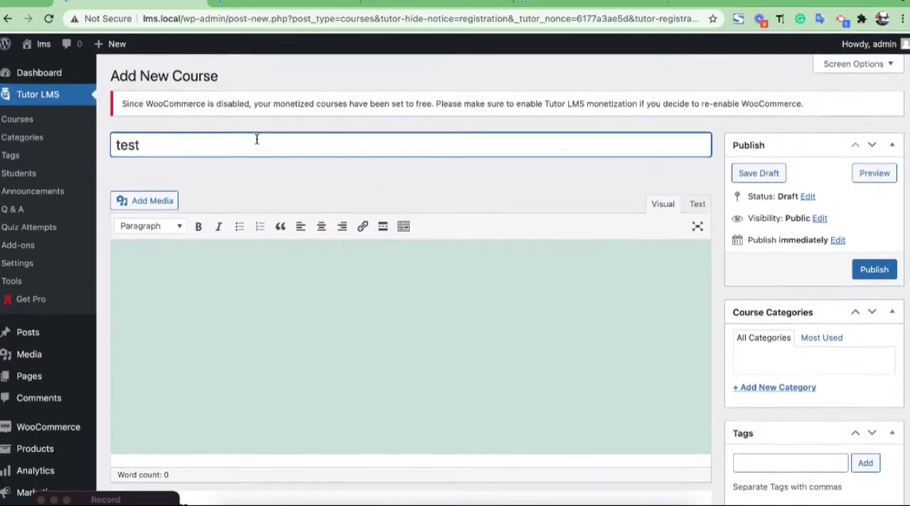
pyautogui.scroll(-5, 347, 147)
pyautogui.scroll(2, 347, 147)
pyautogui.scroll(-2, 347, 146)
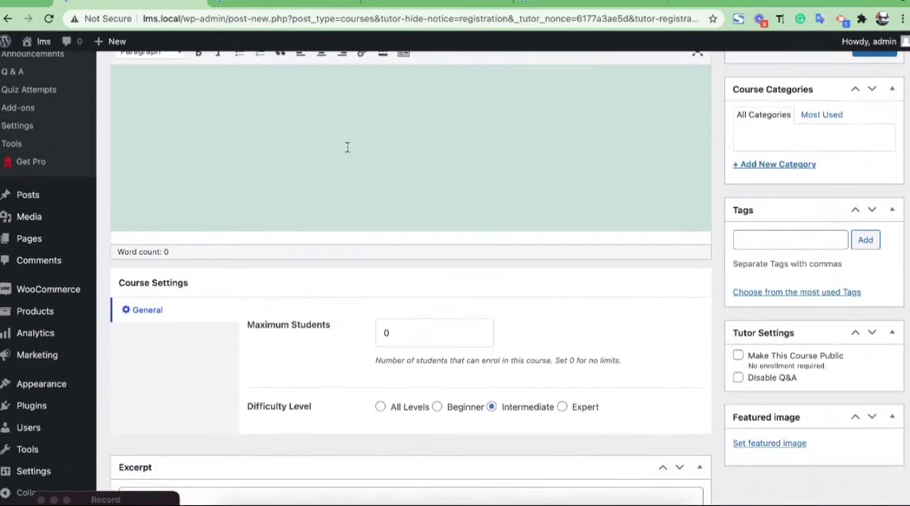
pyautogui.scroll(5, 347, 147)
pyautogui.click(334, 147)
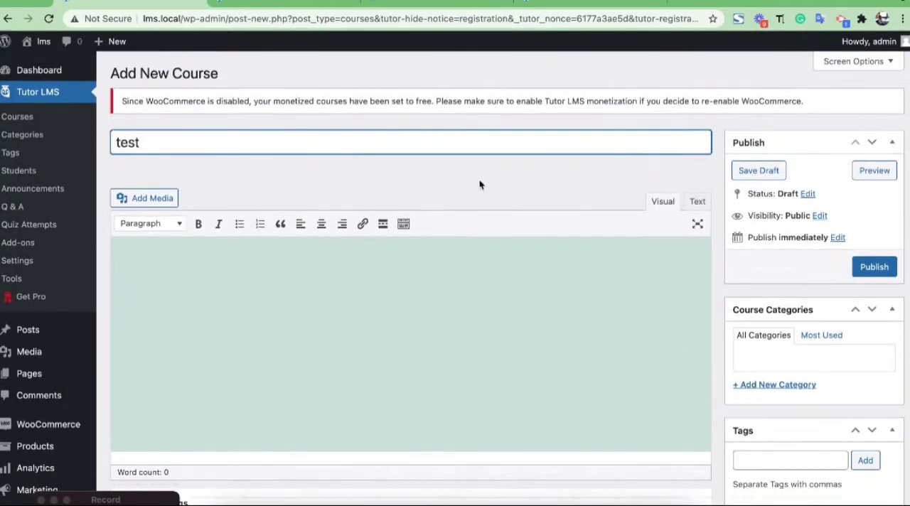
# Examine the course editor's sections, including difficulty level, categories, tags, Tutor settings, featured image, Course Builder and additional data.
pyautogui.scroll(-5, 479, 184)
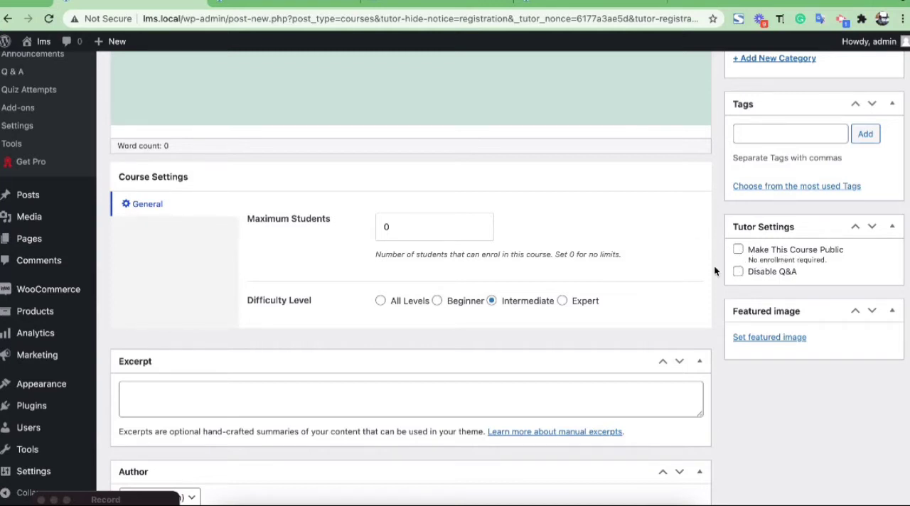
pyautogui.scroll(-1, 714, 264)
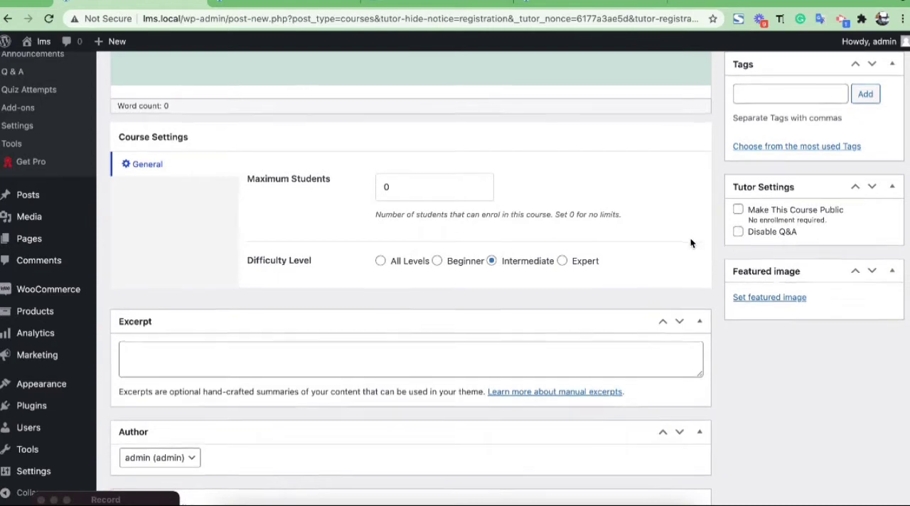
pyautogui.scroll(-1, 690, 244)
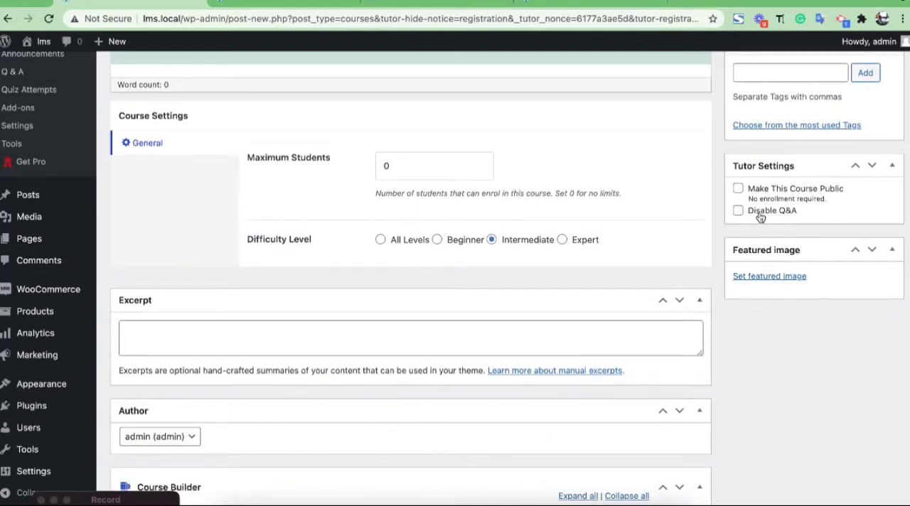
pyautogui.scroll(1, 761, 224)
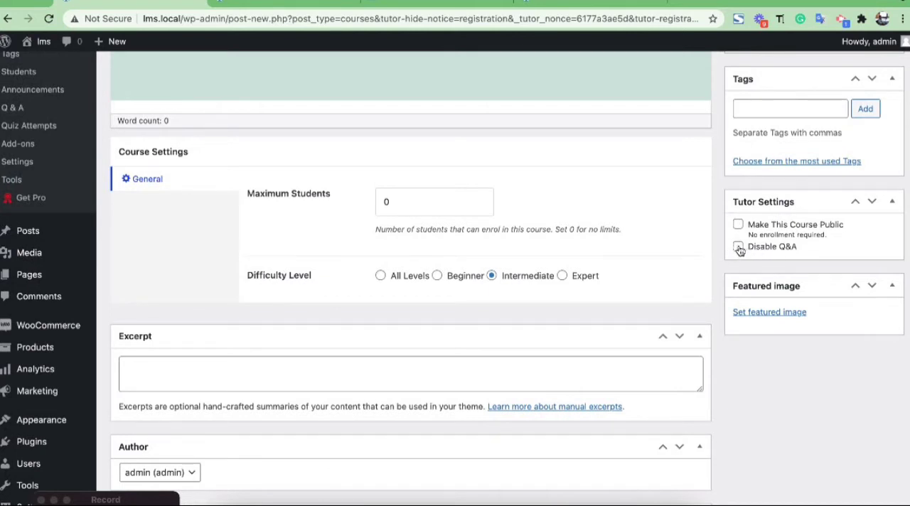
pyautogui.scroll(2, 741, 249)
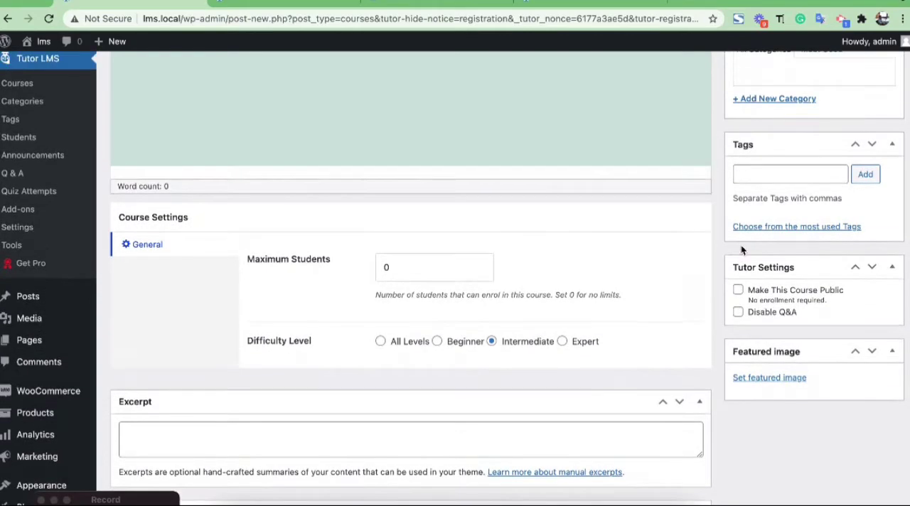
pyautogui.scroll(4, 742, 250)
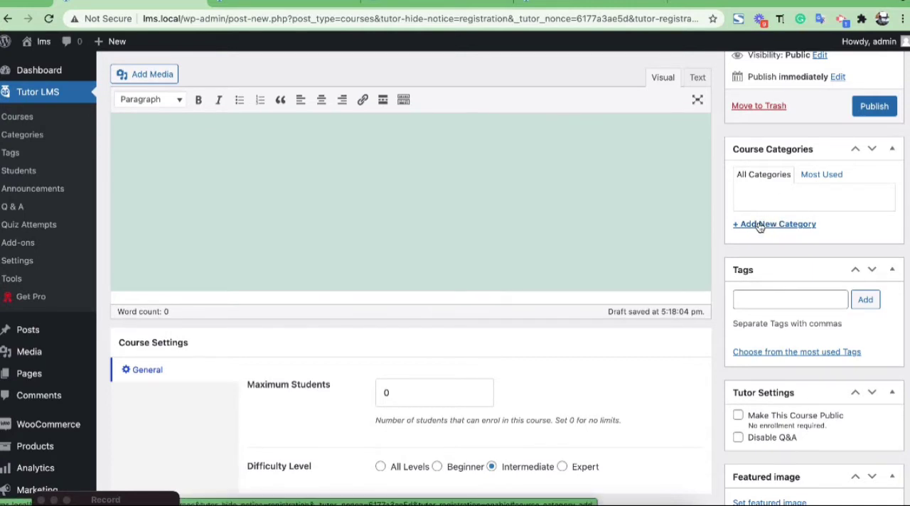
pyautogui.scroll(-8, 746, 264)
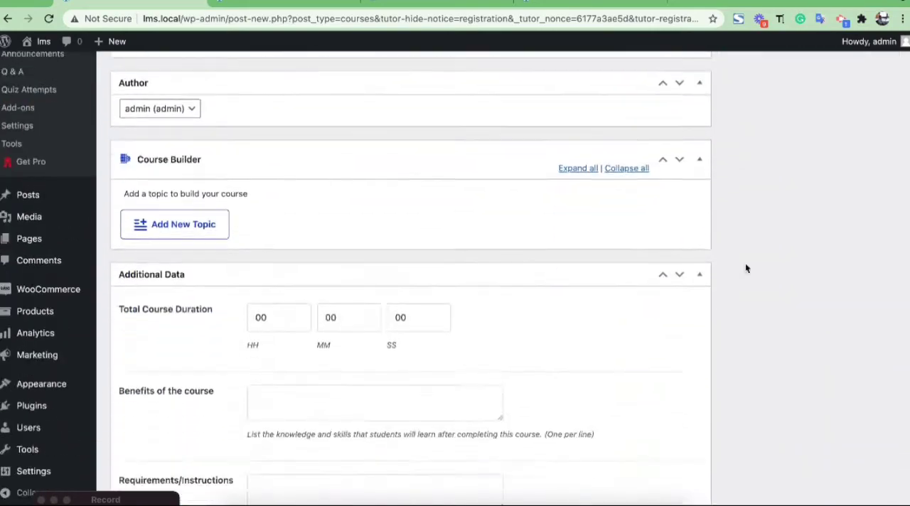
pyautogui.scroll(8, 745, 263)
pyautogui.scroll(-5, 745, 264)
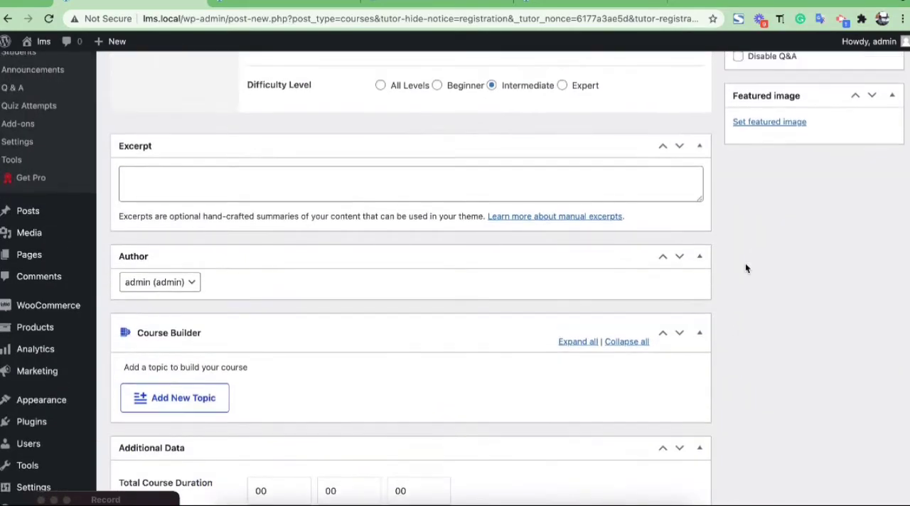
# Add a topic named "tetste" in the Course Builder.
pyautogui.scroll(-3, 264, 350)
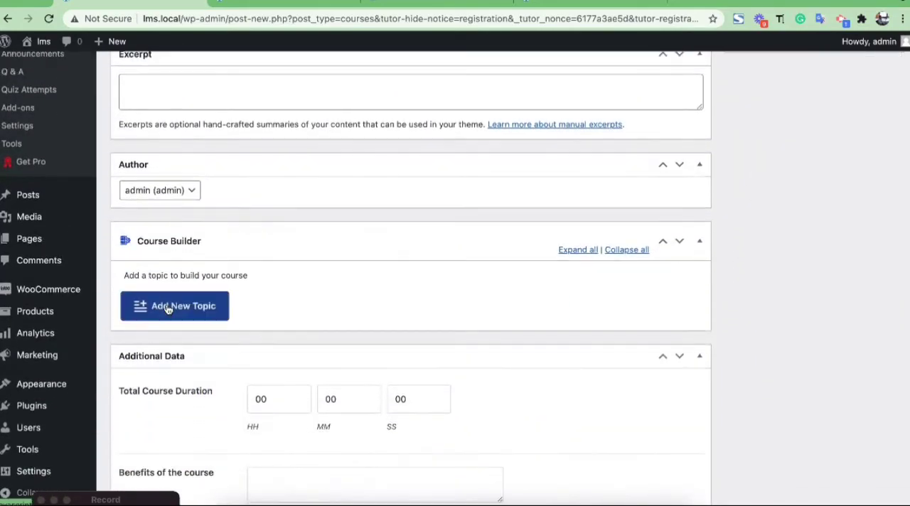
pyautogui.click(167, 308)
pyautogui.click(300, 410)
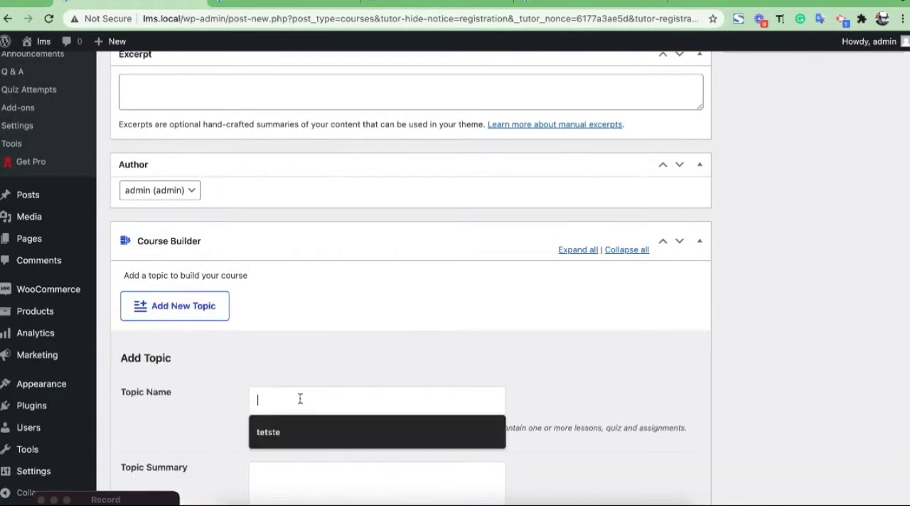
pyautogui.click(287, 431)
pyautogui.scroll(-3, 287, 433)
pyautogui.scroll(-1, 287, 433)
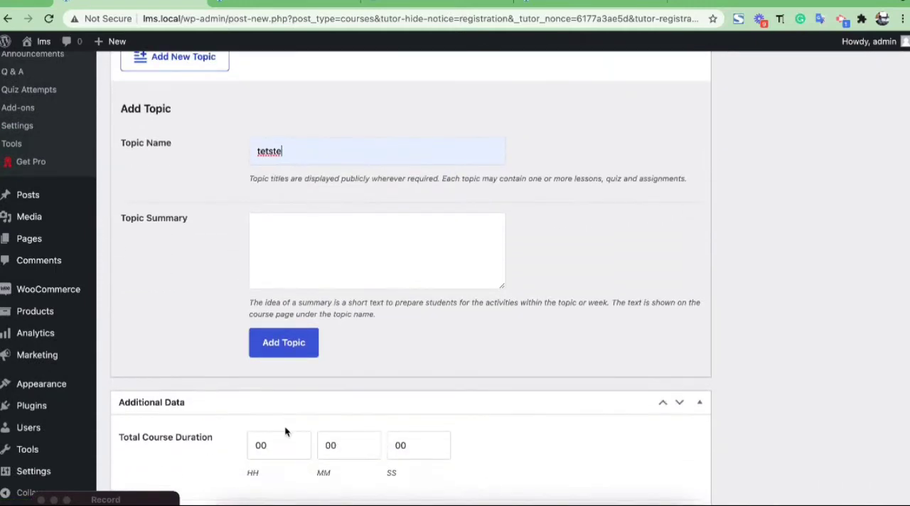
pyautogui.click(290, 346)
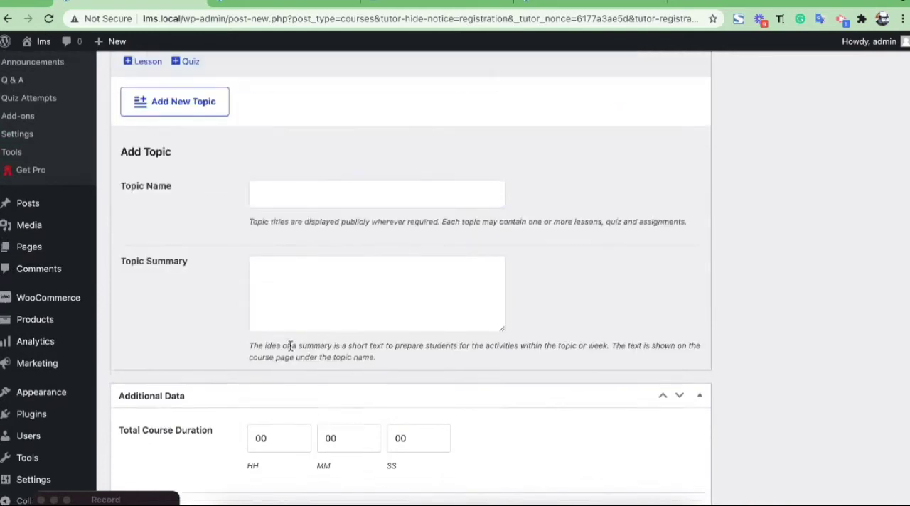
# Add a lesson titled "Draft Lesson1" to the topic "tetste" in the Course Builder.
pyautogui.scroll(5, 291, 347)
pyautogui.scroll(-1, 292, 350)
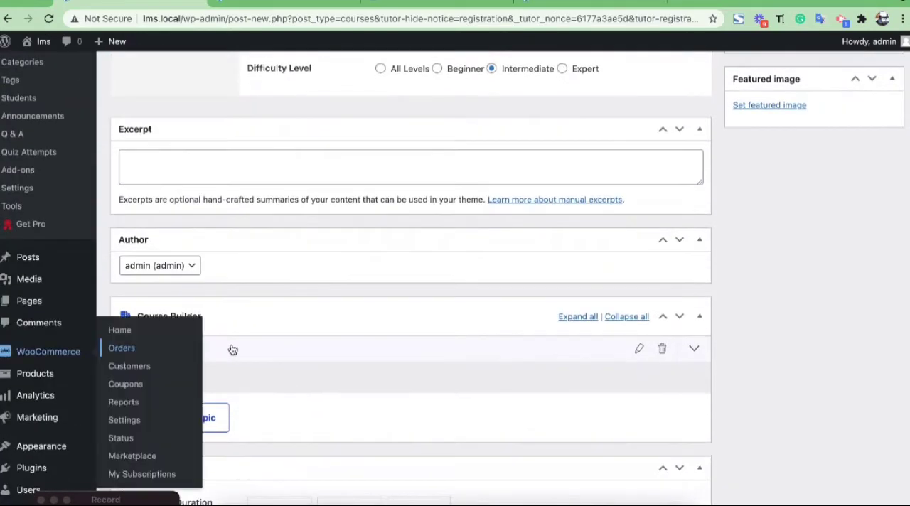
pyautogui.click(151, 381)
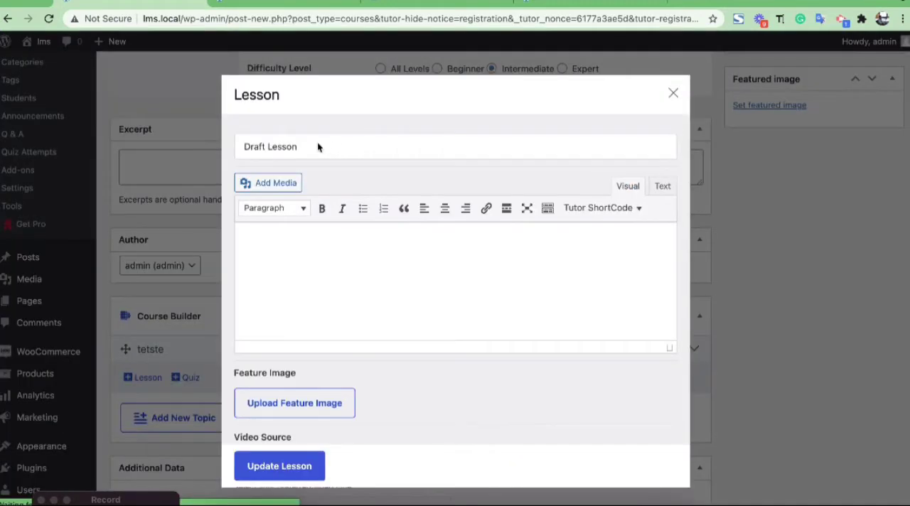
pyautogui.click(279, 145)
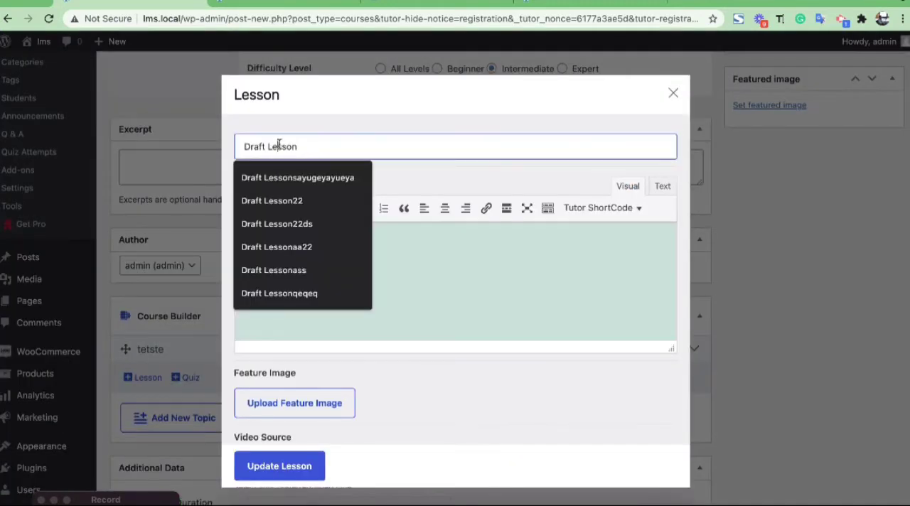
pyautogui.click(278, 146)
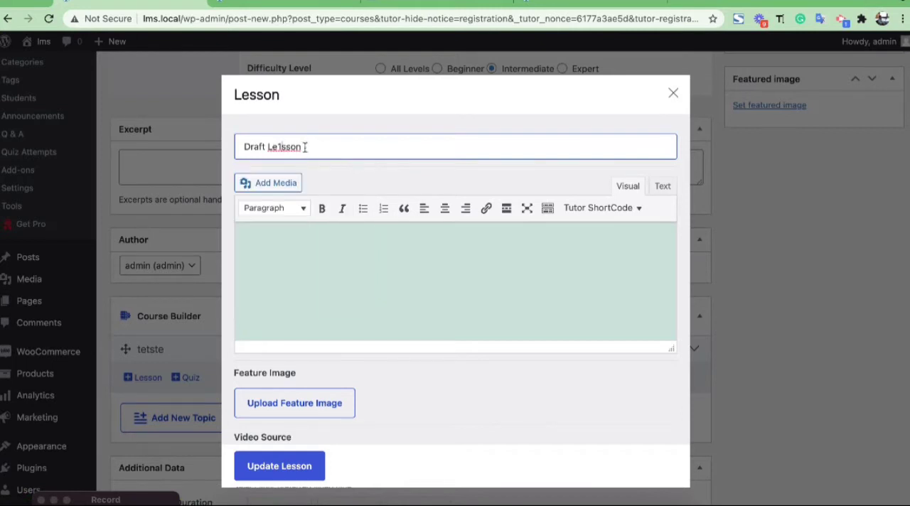
pyautogui.press('BackSpace')
pyautogui.scroll(-3, 346, 291)
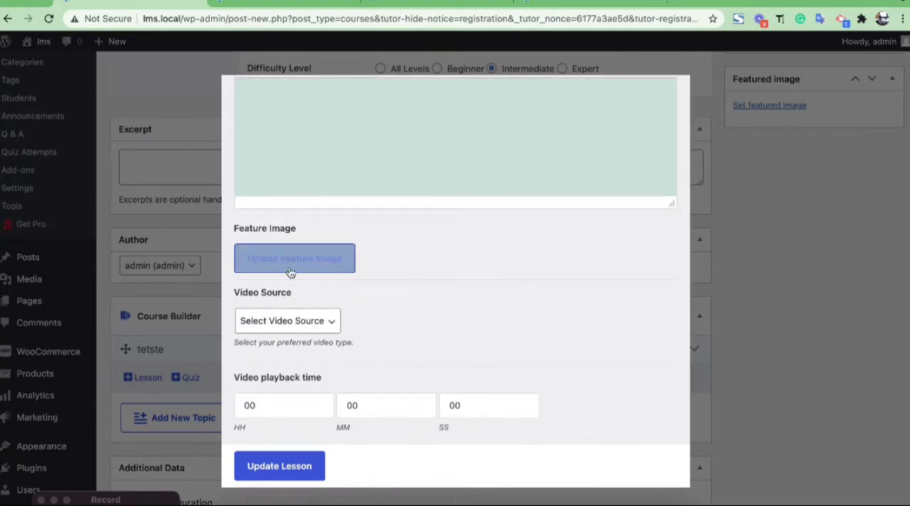
pyautogui.scroll(-2, 526, 377)
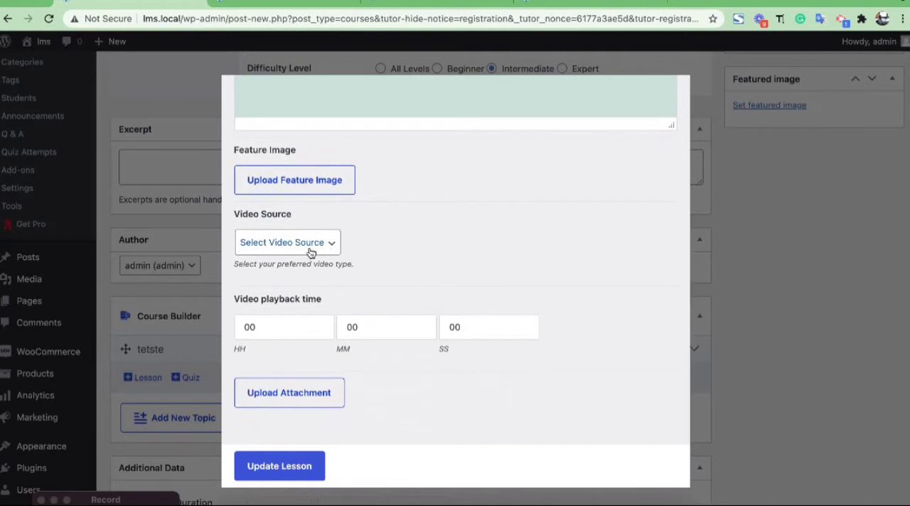
pyautogui.click(311, 248)
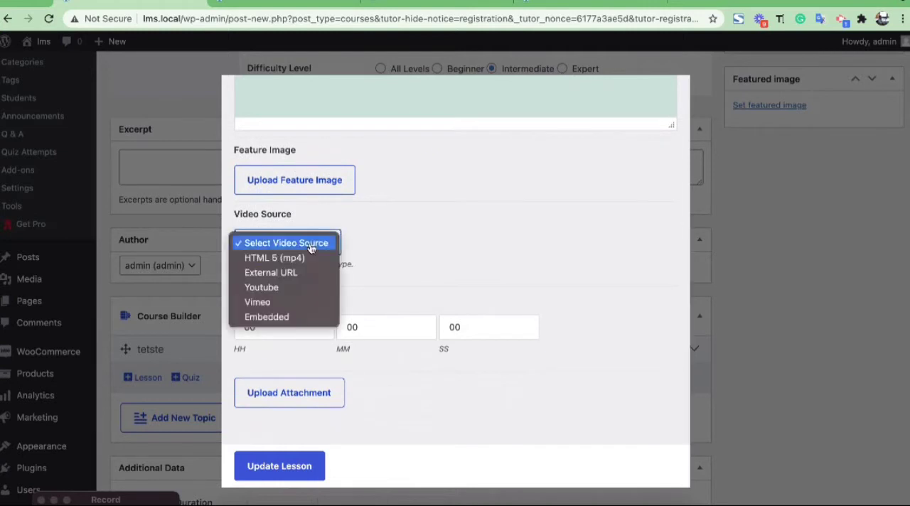
pyautogui.click(297, 289)
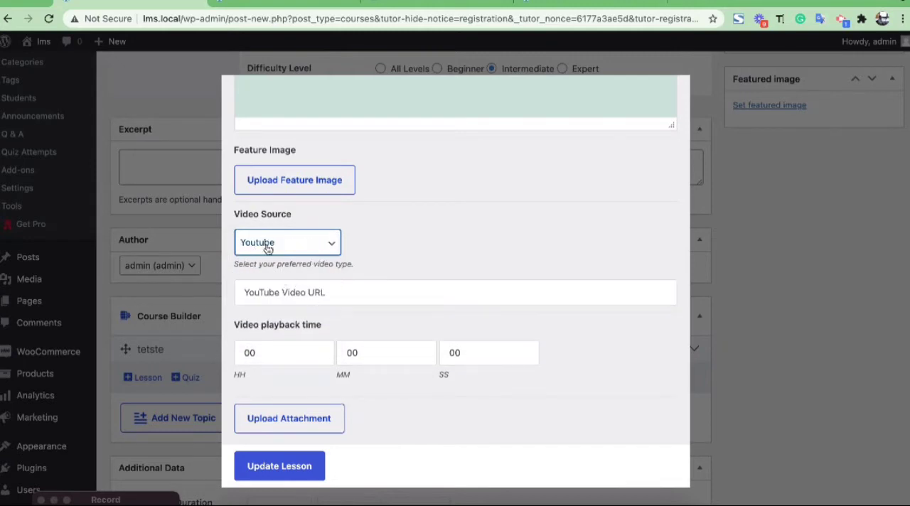
pyautogui.click(330, 291)
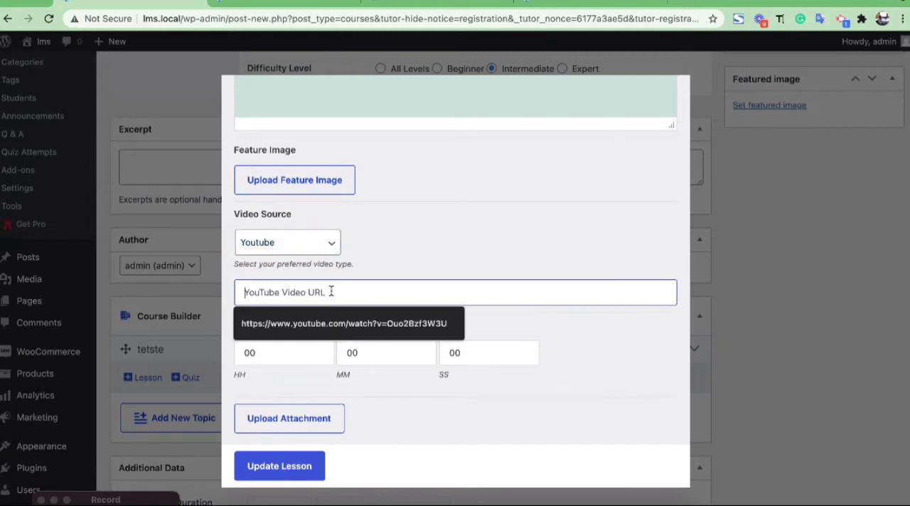
pyautogui.click(310, 327)
pyautogui.scroll(-1, 425, 299)
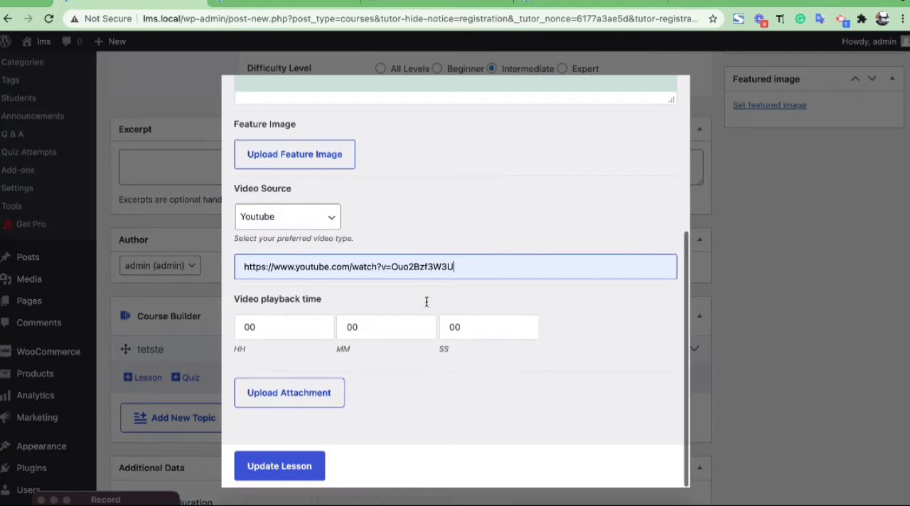
pyautogui.scroll(5, 427, 302)
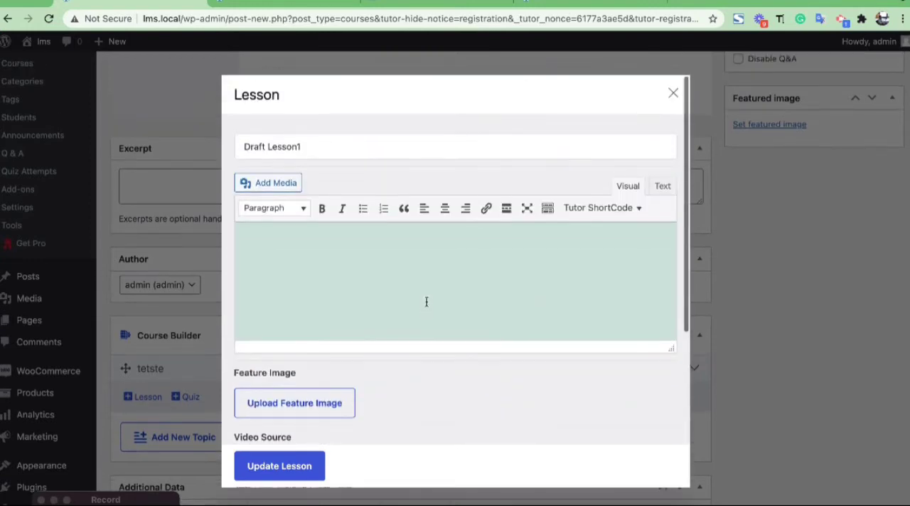
pyautogui.click(281, 473)
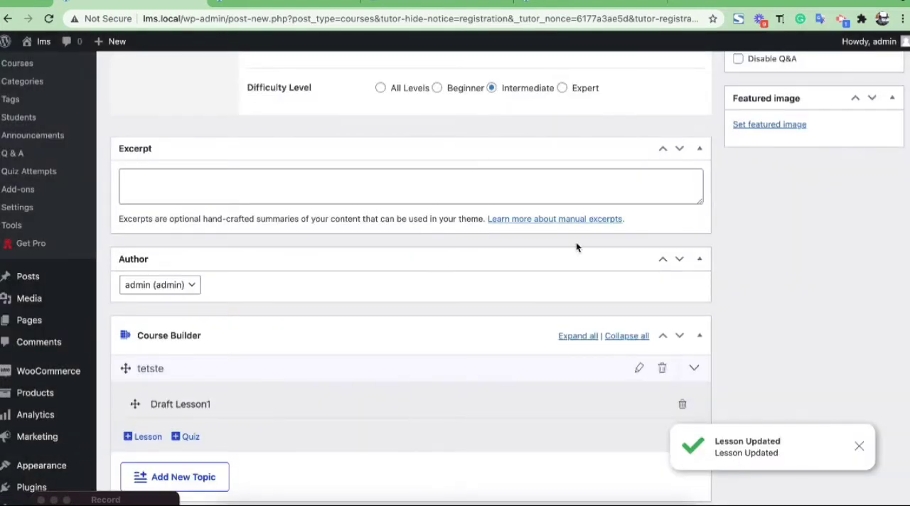
# Set the course's featured image to the media library photo of the man covering his eyes.
pyautogui.scroll(3, 576, 247)
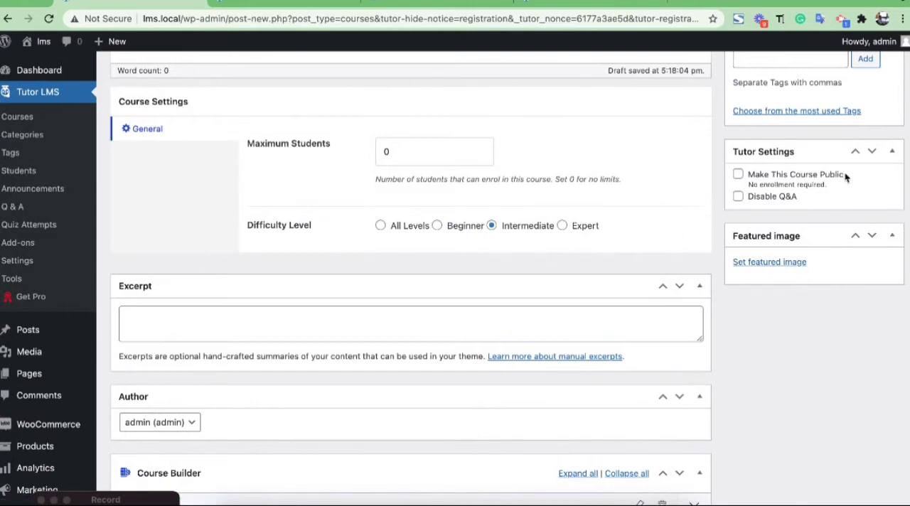
pyautogui.click(779, 262)
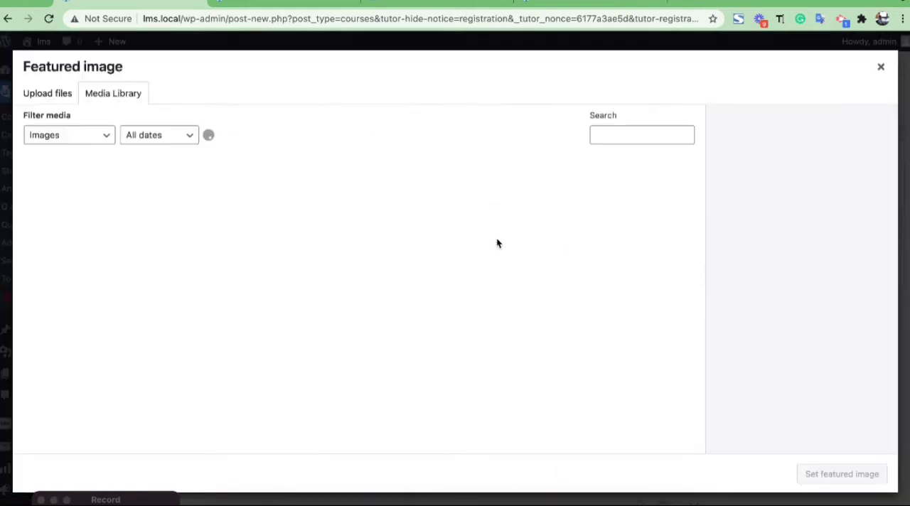
pyautogui.click(88, 208)
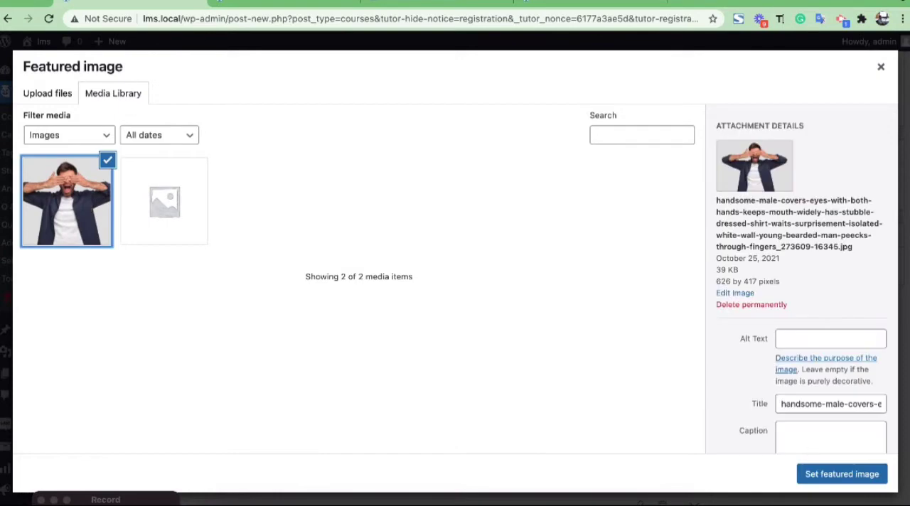
pyautogui.click(842, 474)
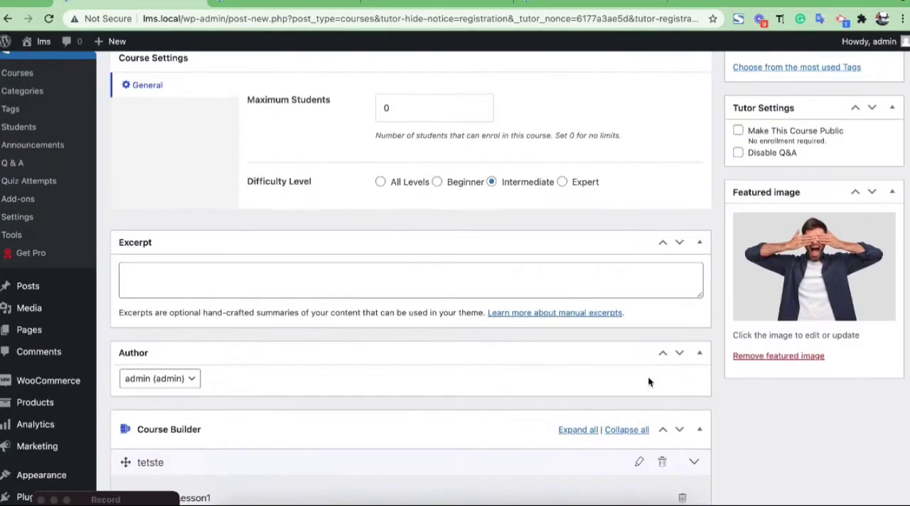
# Add a quiz titled "tets" to the topic "tetste" and save its info.
pyautogui.scroll(-5, 648, 379)
pyautogui.scroll(-3, 648, 379)
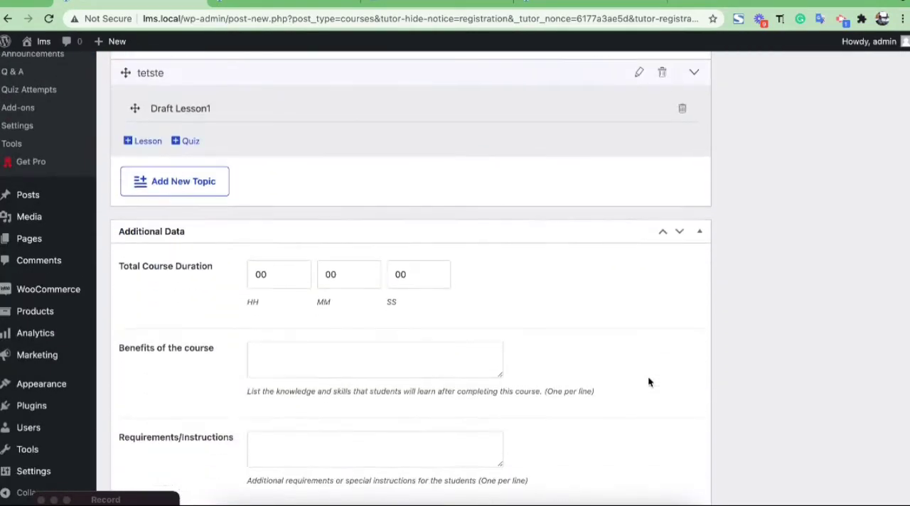
pyautogui.scroll(3, 370, 327)
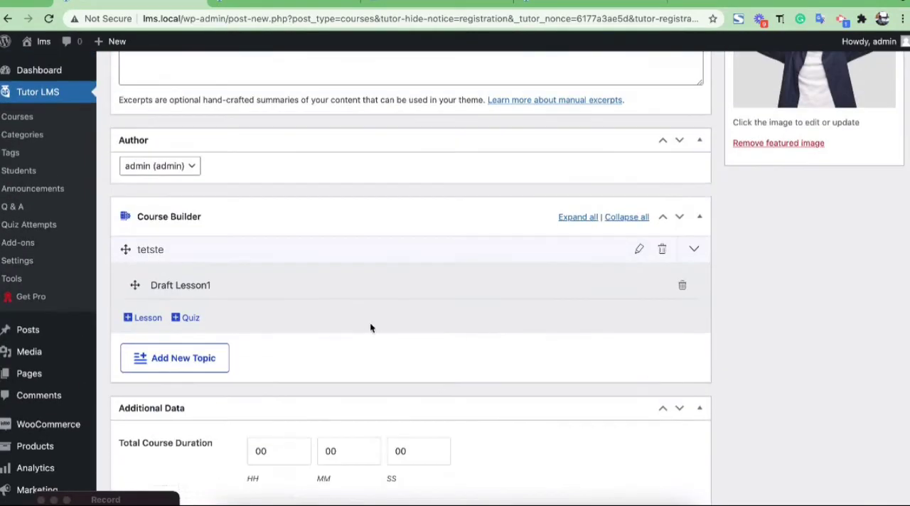
pyautogui.click(188, 320)
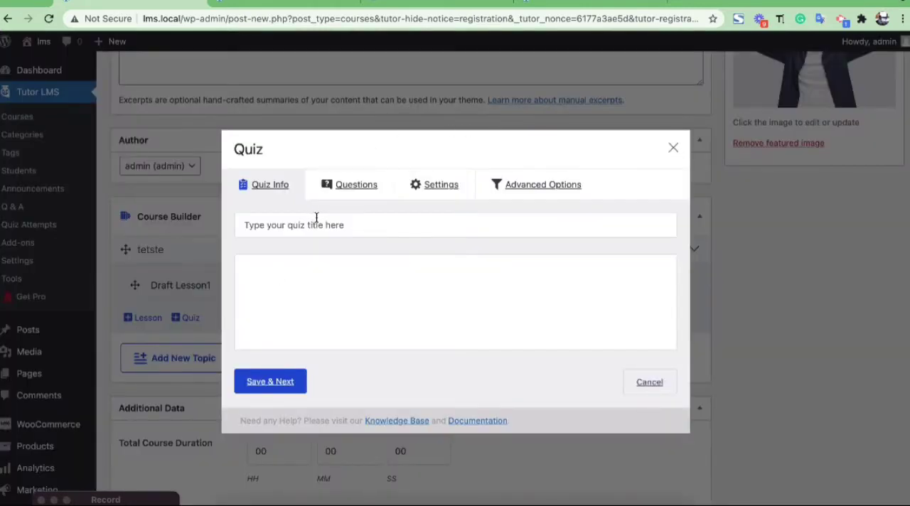
pyautogui.click(322, 223)
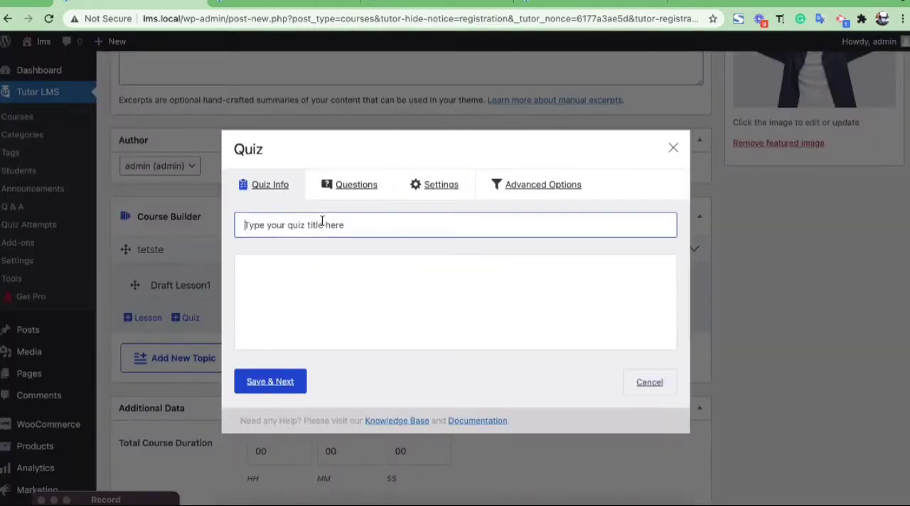
pyautogui.write('tets')
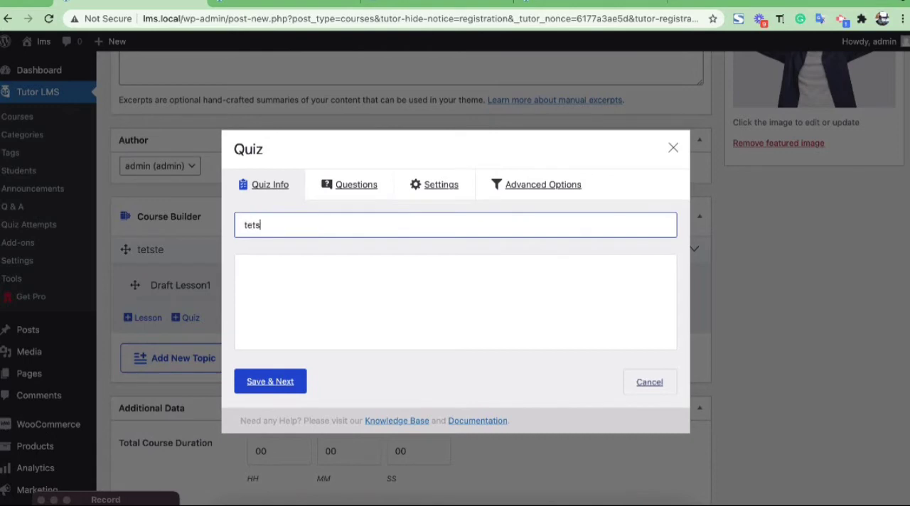
pyautogui.click(276, 383)
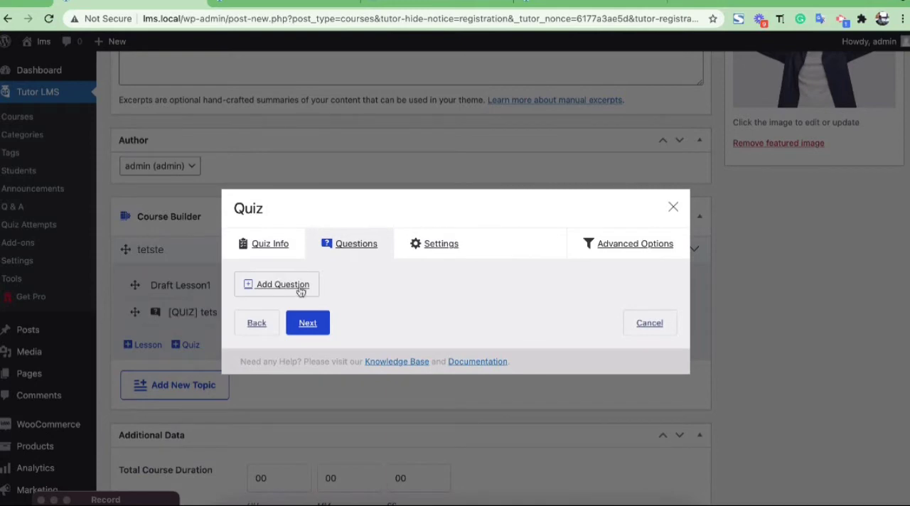
# Add a quiz question reading "Question1test?" with the question type True/False.
pyautogui.click(277, 288)
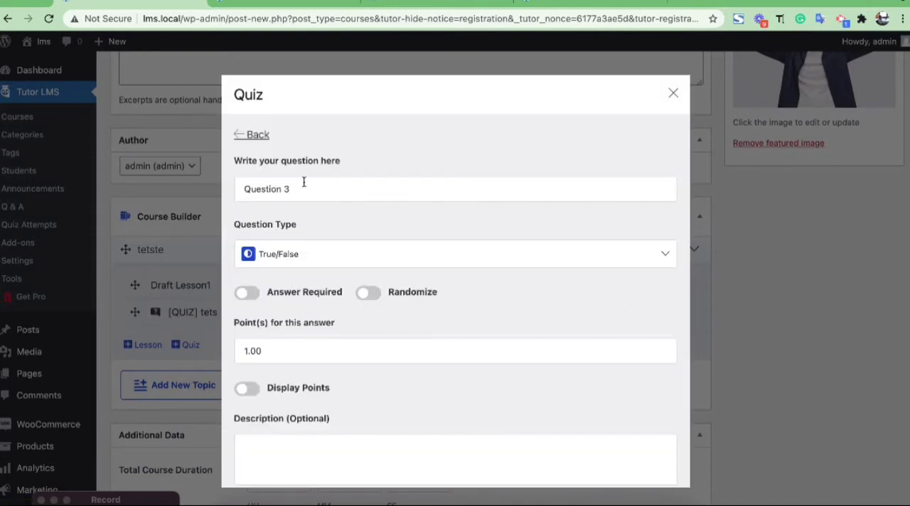
pyautogui.click(304, 182)
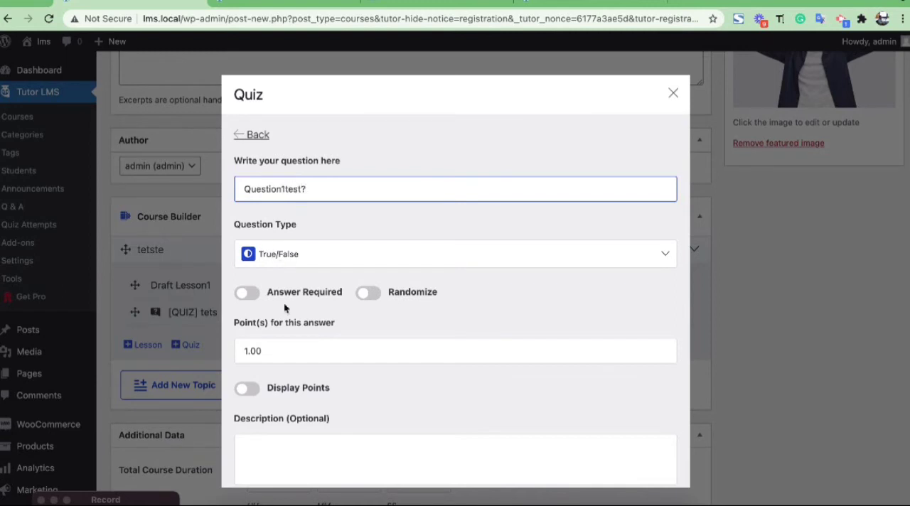
pyautogui.scroll(-1, 277, 235)
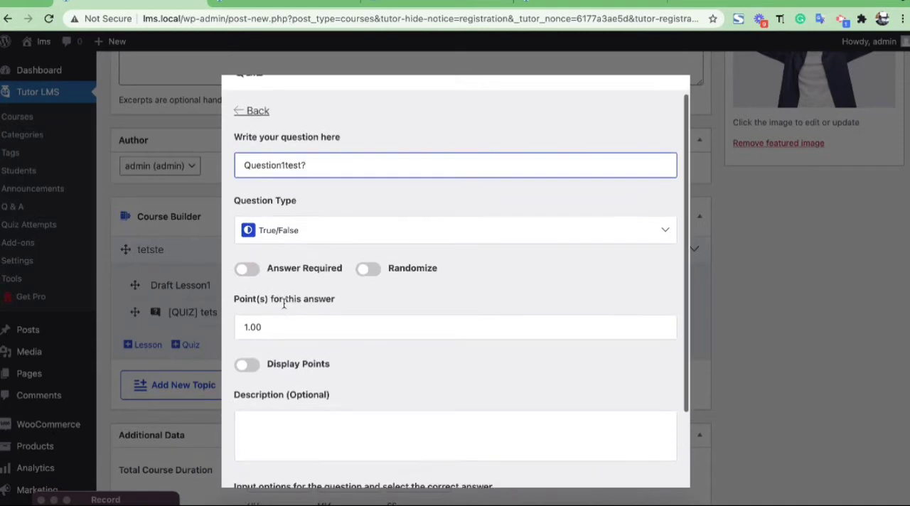
pyautogui.click(287, 227)
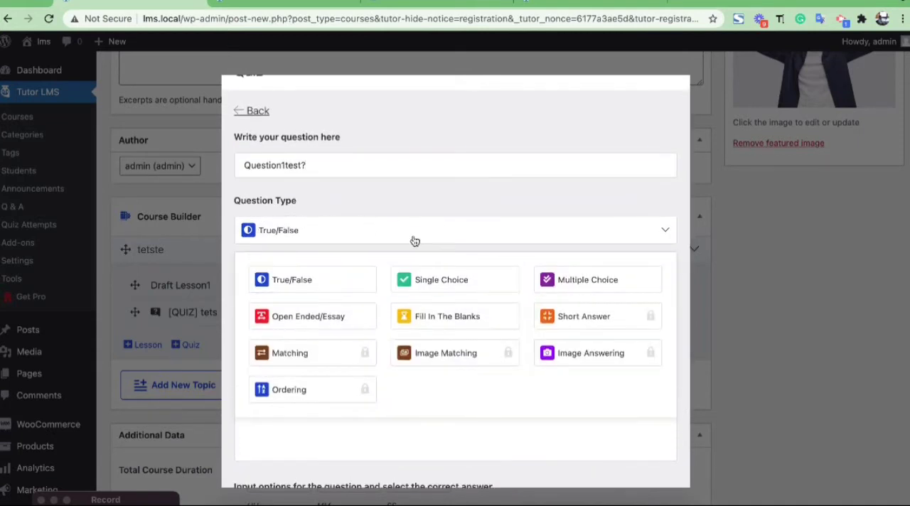
pyautogui.click(478, 203)
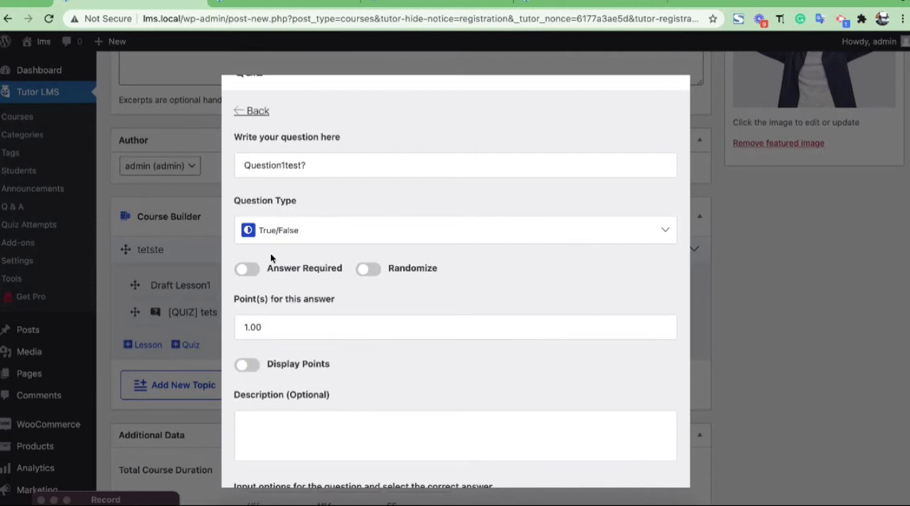
pyautogui.scroll(-2, 284, 324)
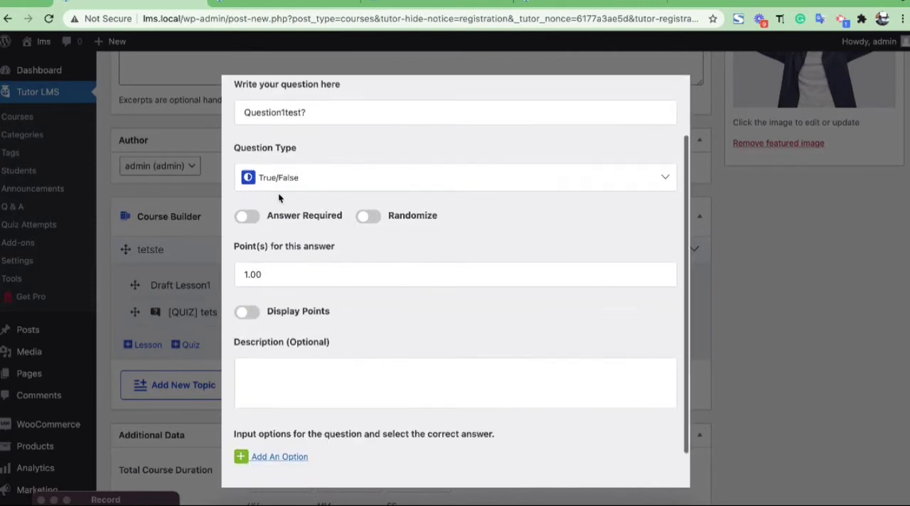
pyautogui.click(266, 187)
pyautogui.click(301, 221)
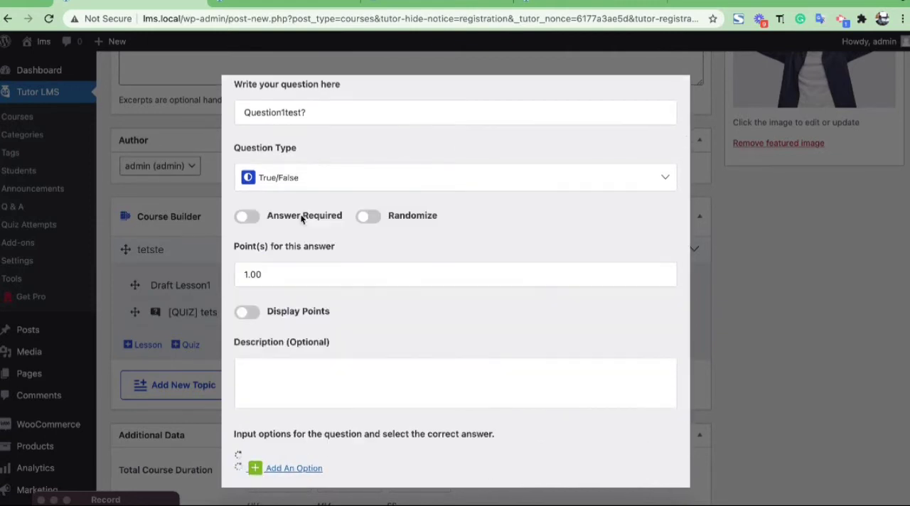
# Save the question's True/False answer options, mark False as the correct answer, and save the question.
pyautogui.scroll(-2, 323, 350)
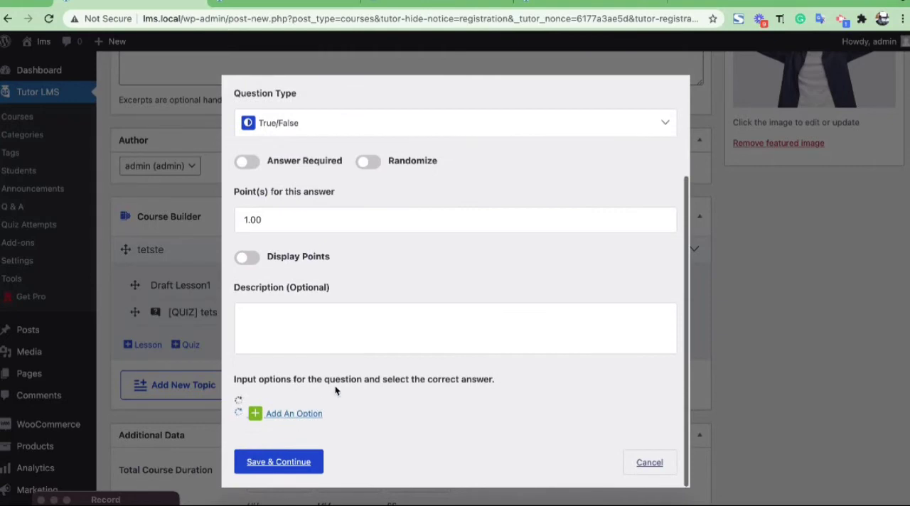
pyautogui.scroll(-5, 324, 380)
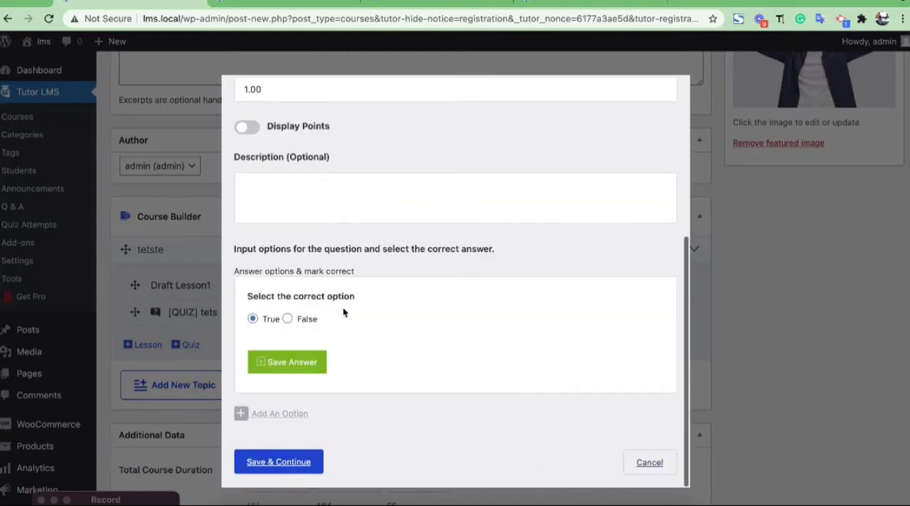
pyautogui.click(324, 354)
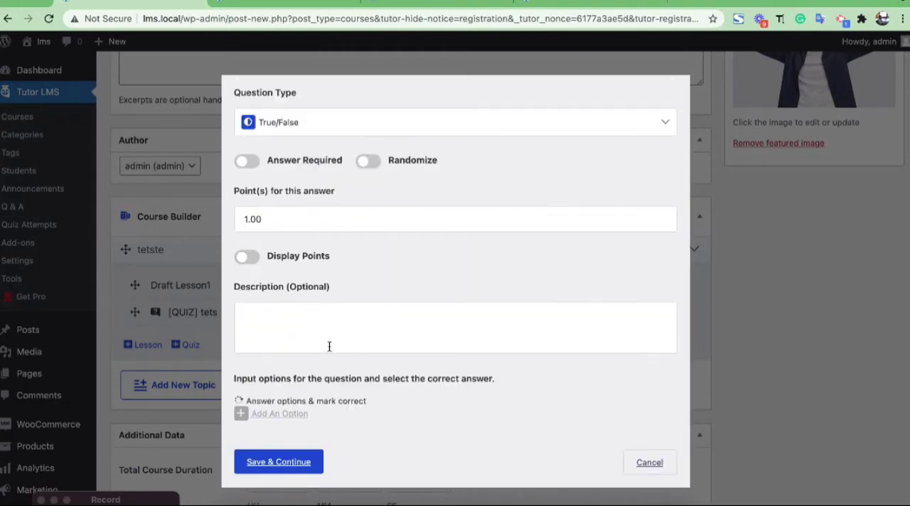
pyautogui.scroll(-3, 334, 342)
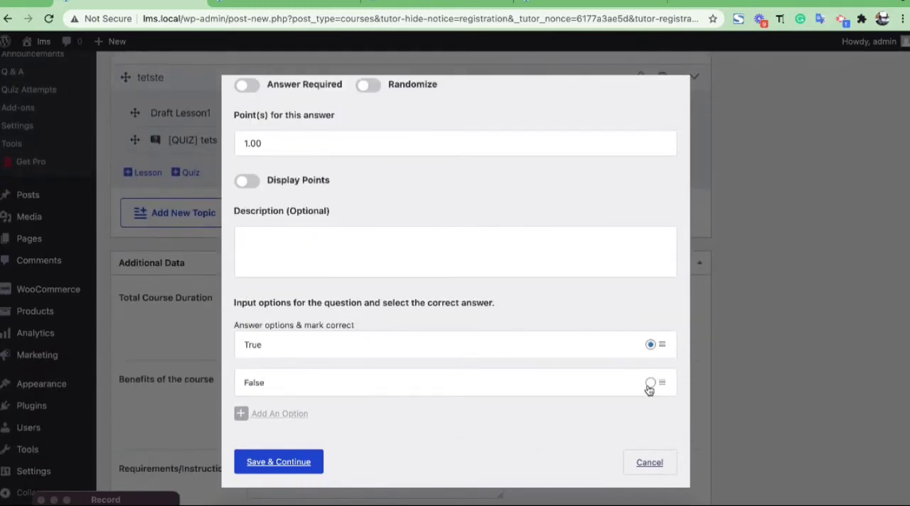
pyautogui.click(649, 384)
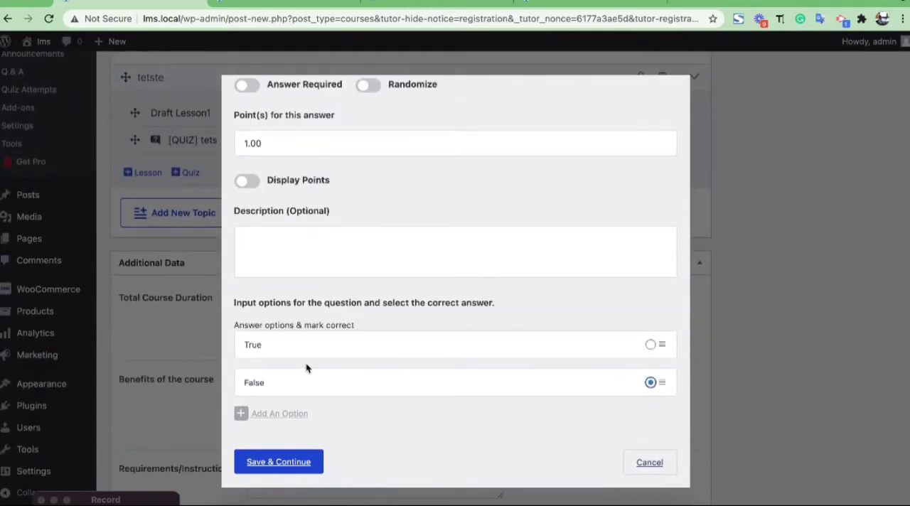
pyautogui.click(254, 471)
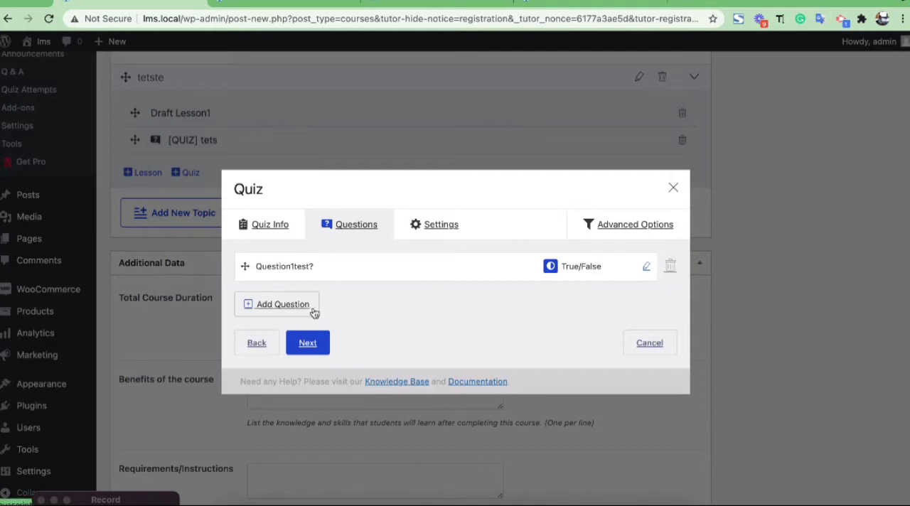
# Set the quiz's time limit to 10 minutes in the quiz settings.
pyautogui.click(437, 233)
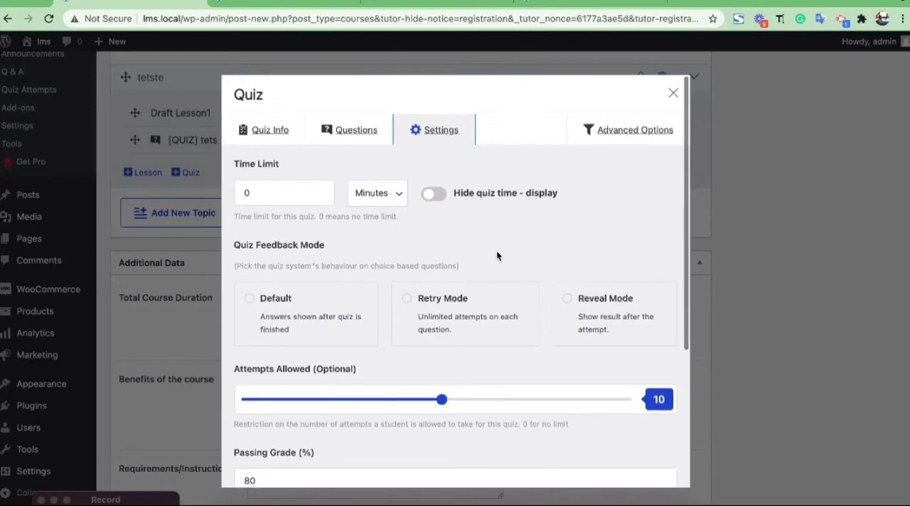
pyautogui.scroll(-3, 497, 254)
pyautogui.scroll(3, 497, 254)
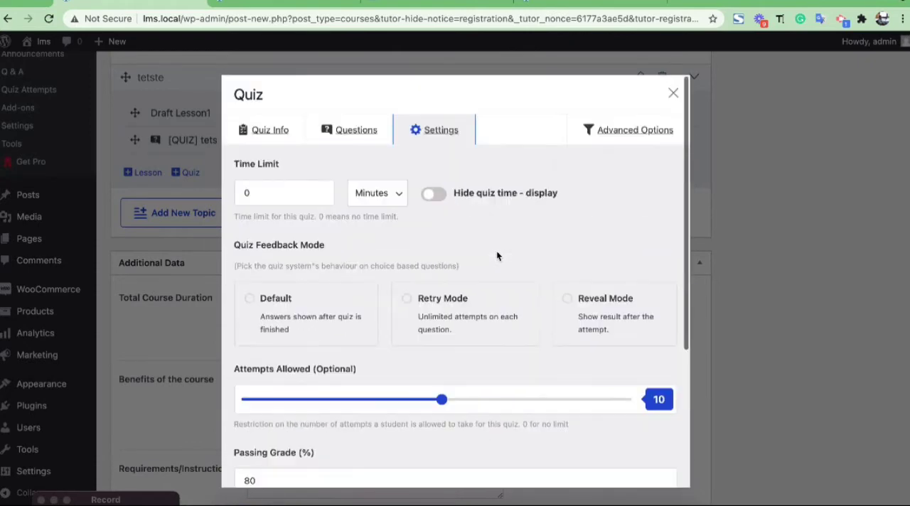
pyautogui.click(242, 189)
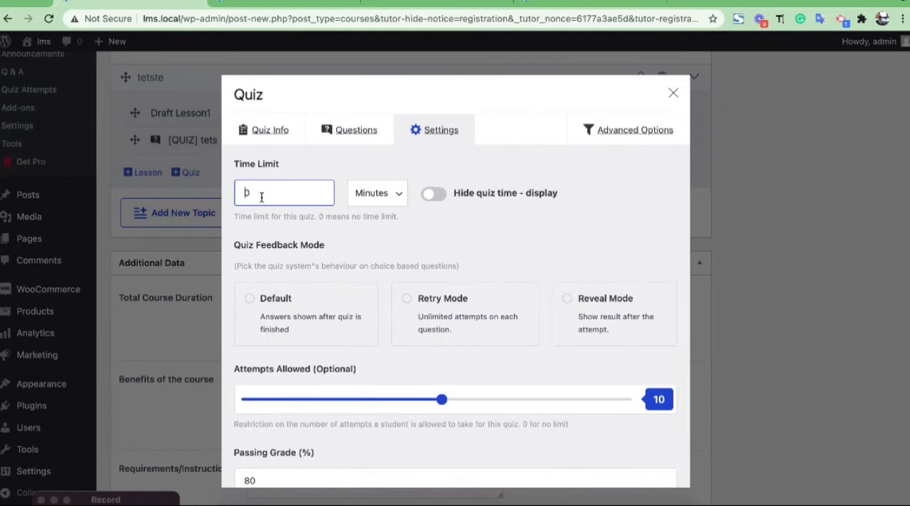
pyautogui.write('1')
pyautogui.click(377, 193)
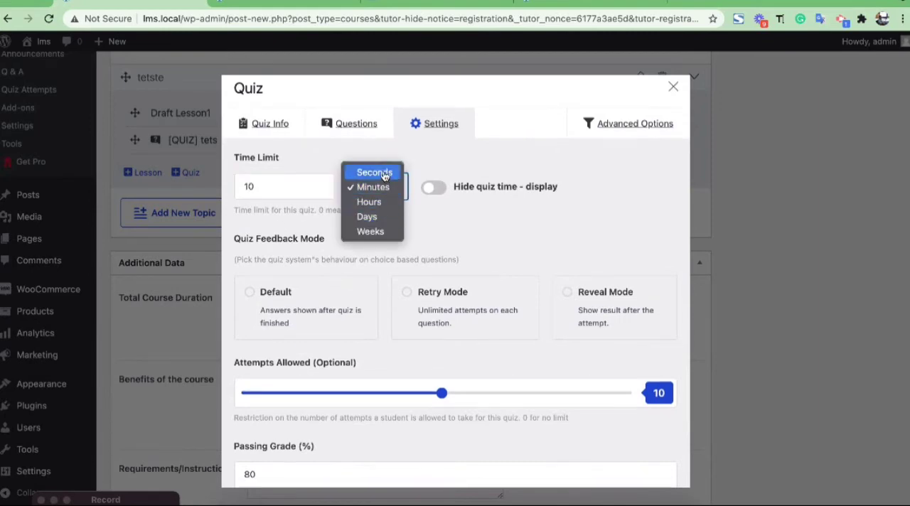
pyautogui.click(384, 176)
pyautogui.click(378, 198)
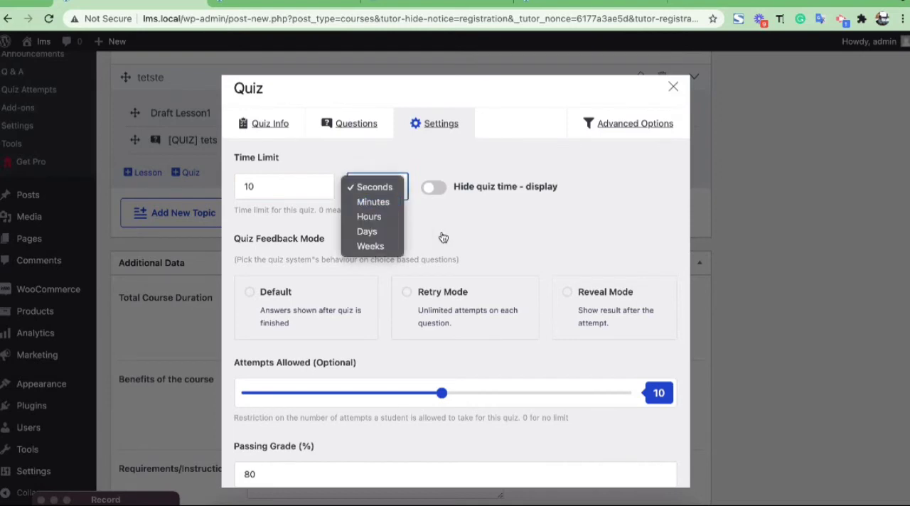
pyautogui.click(442, 237)
pyautogui.click(384, 189)
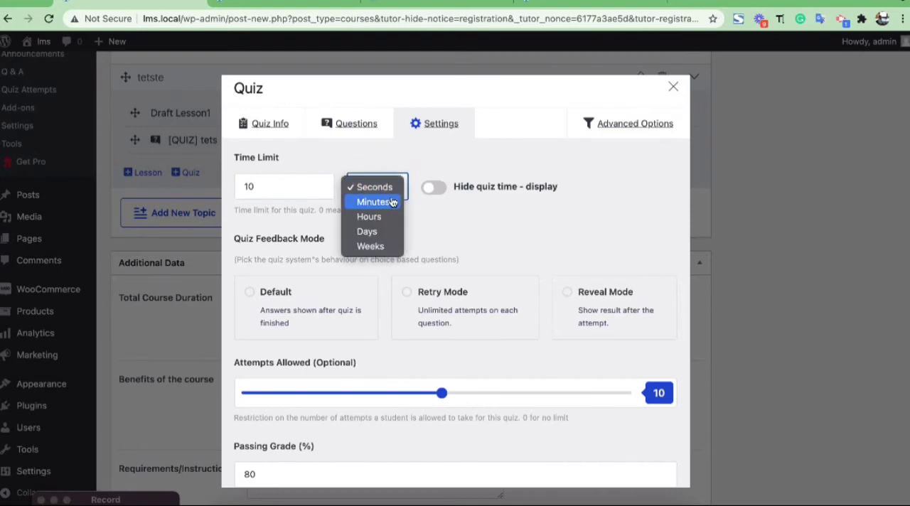
pyautogui.click(389, 203)
# Set the quiz feedback mode to Reveal Mode after trying the Retry Mode and Default options.
pyautogui.scroll(-4, 416, 231)
pyautogui.scroll(2, 416, 231)
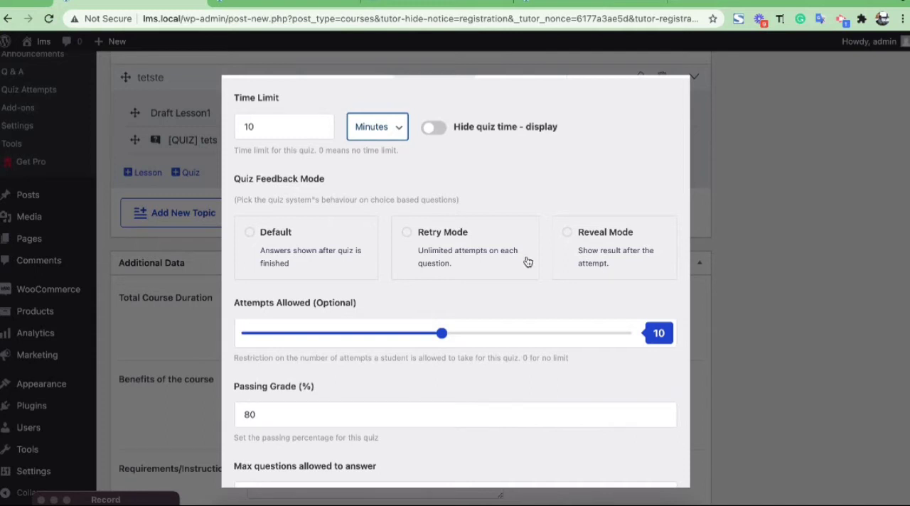
pyautogui.click(455, 239)
pyautogui.click(286, 246)
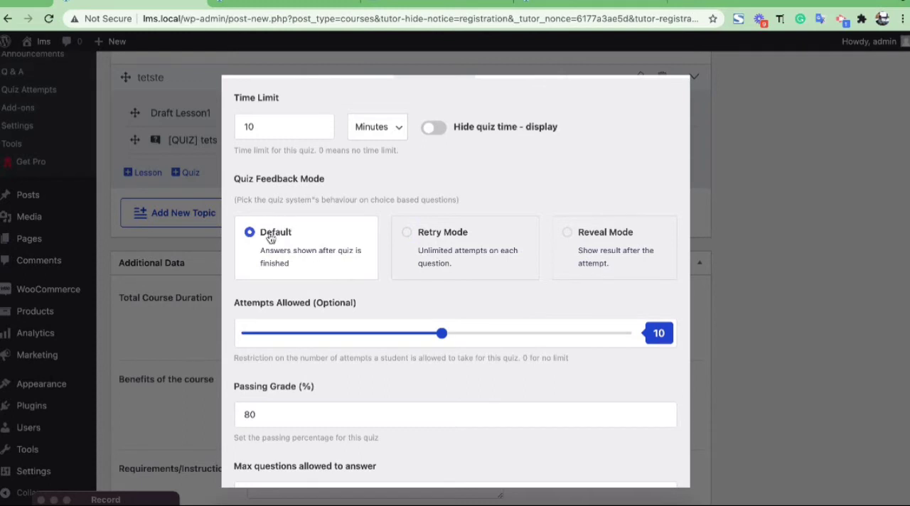
pyautogui.click(593, 256)
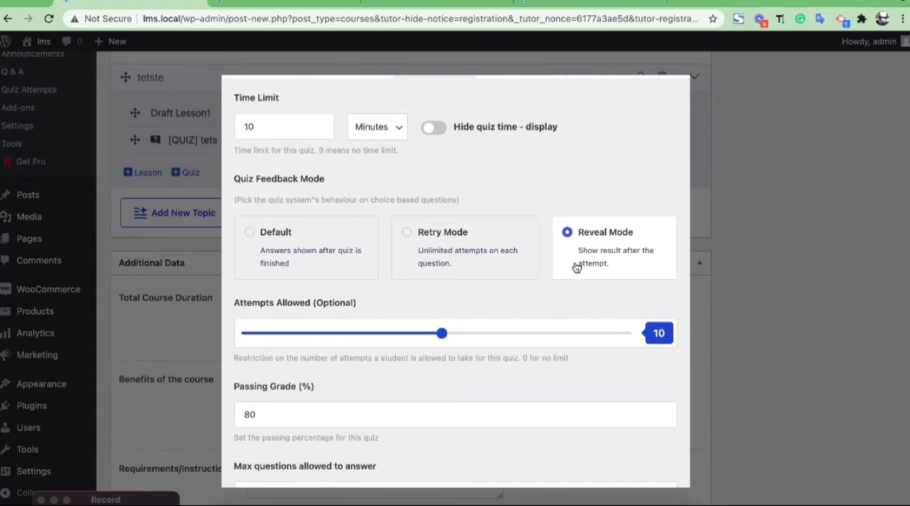
pyautogui.scroll(-1, 530, 268)
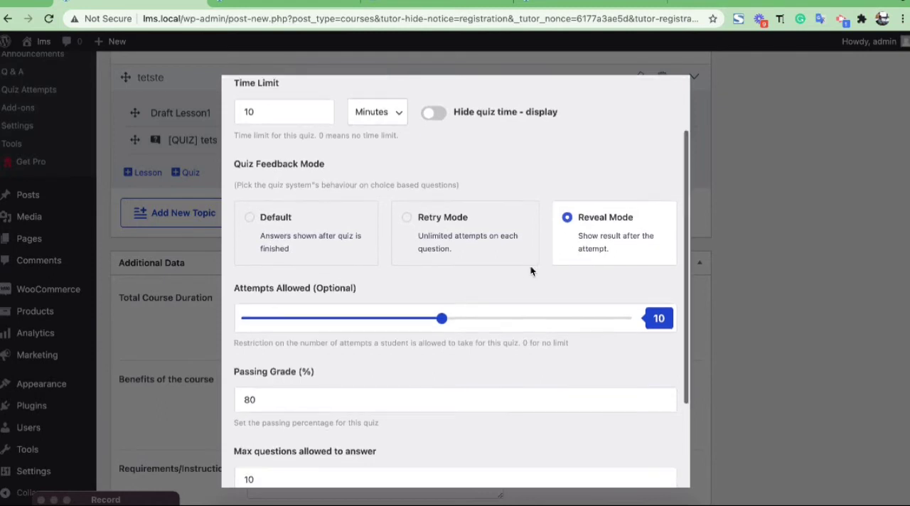
pyautogui.rightClick(527, 266)
pyautogui.click(424, 278)
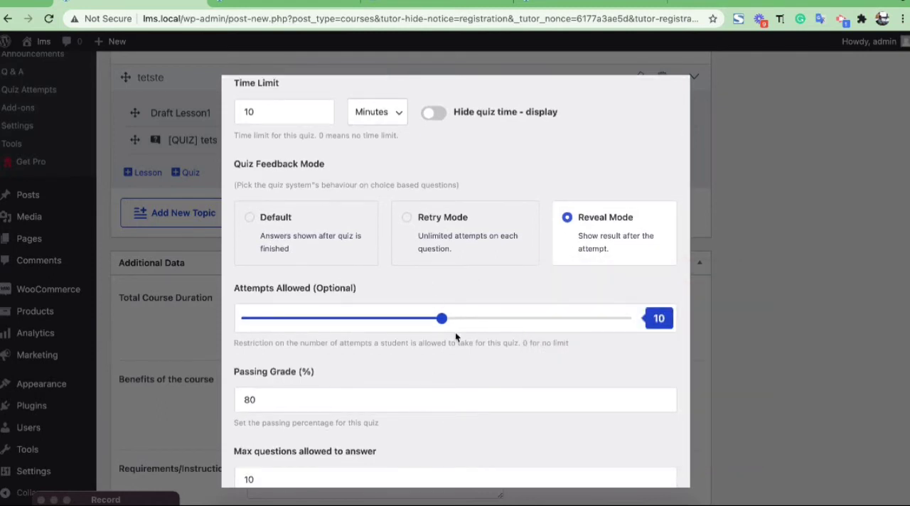
# Set the quiz's allowed attempts to 11 and check the passing grade and maximum questions settings.
pyautogui.click(453, 321)
pyautogui.scroll(-3, 427, 336)
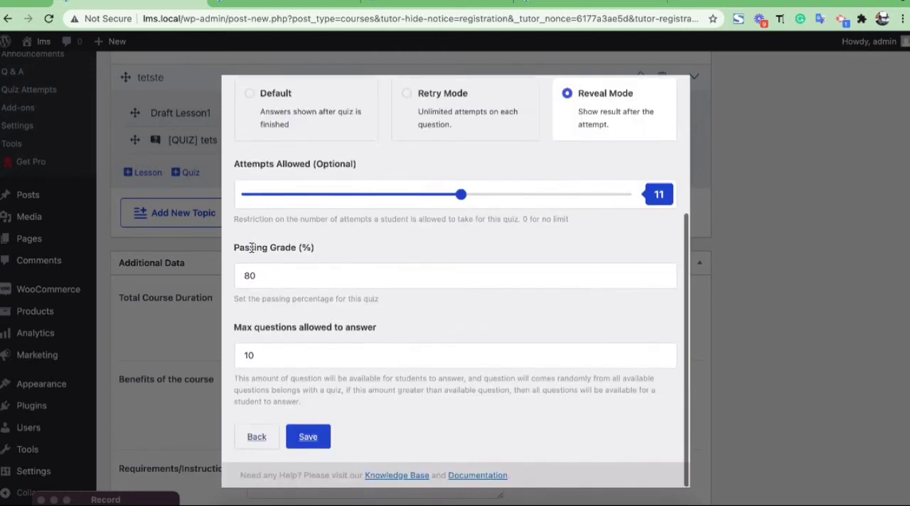
pyautogui.click(293, 280)
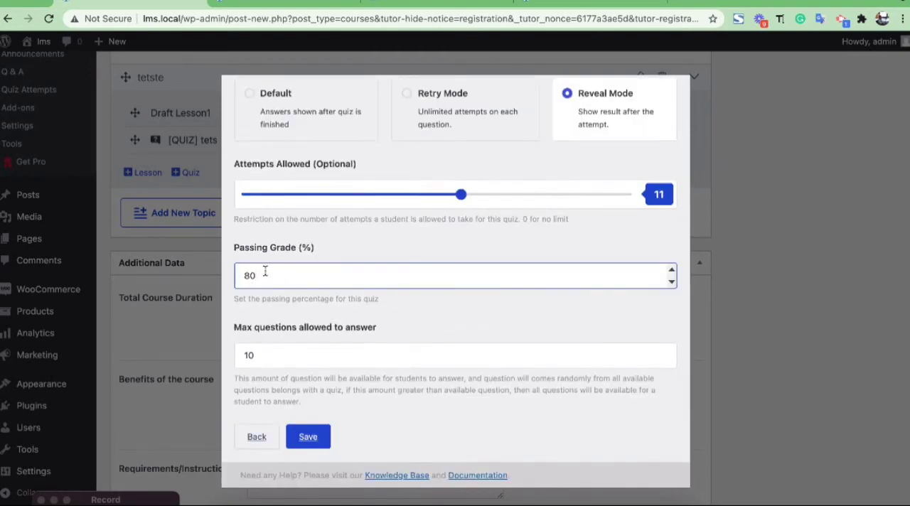
pyautogui.click(283, 355)
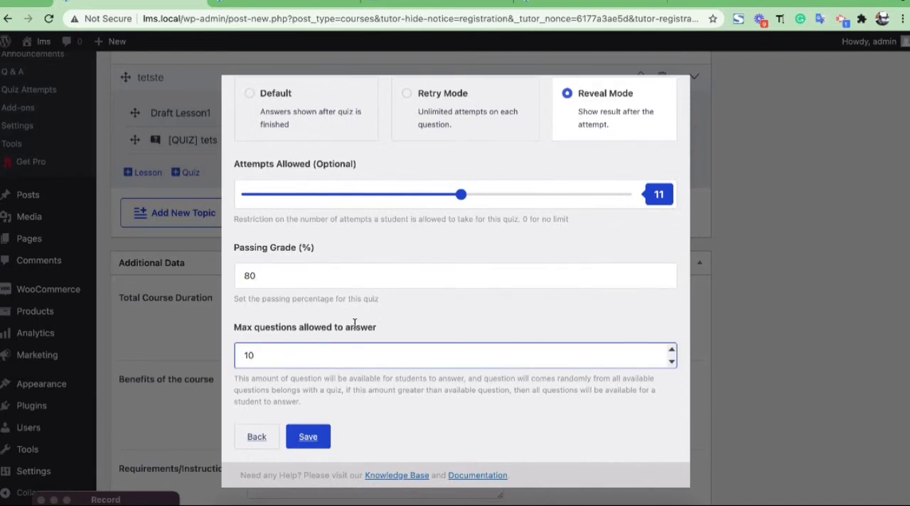
pyautogui.scroll(3, 346, 294)
pyautogui.scroll(-3, 346, 295)
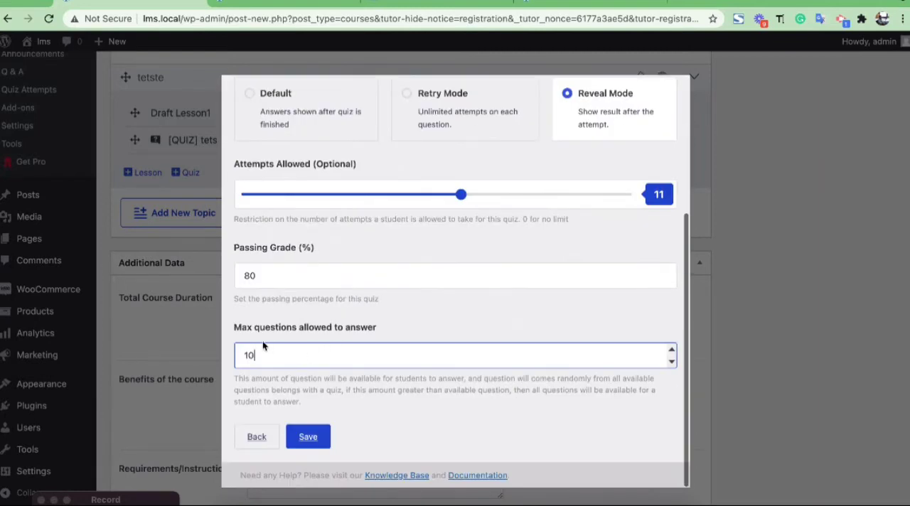
pyautogui.scroll(3, 382, 349)
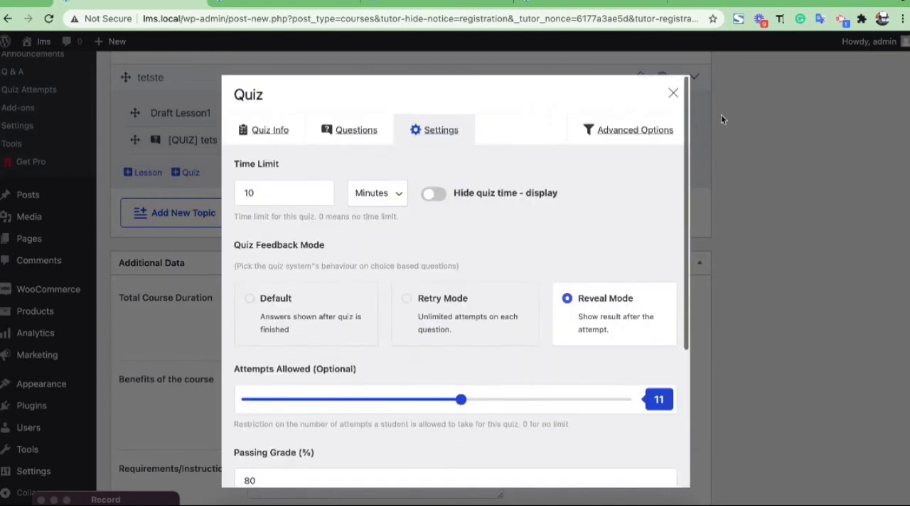
# Examine the quiz's advanced options for auto start, question layout and questions order.
pyautogui.click(637, 131)
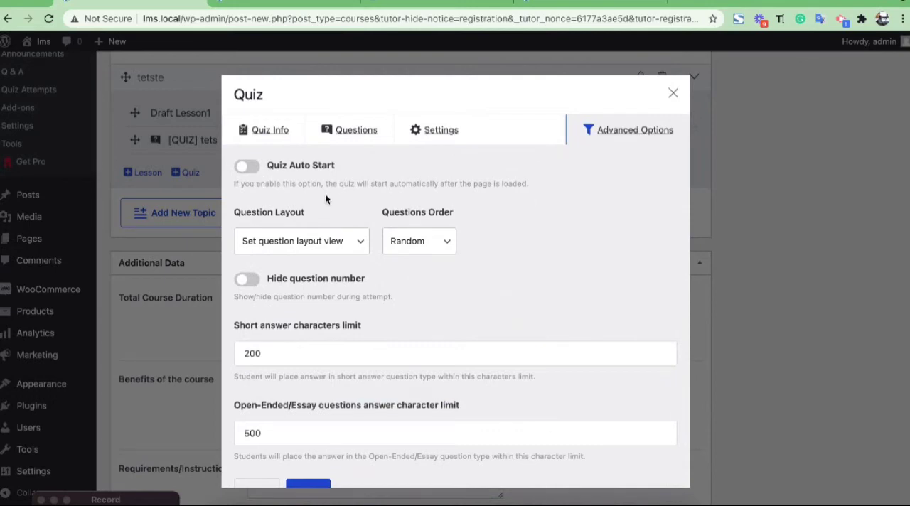
pyautogui.scroll(-2, 325, 199)
pyautogui.scroll(2, 326, 199)
pyautogui.click(250, 169)
pyautogui.click(250, 169)
pyautogui.click(317, 245)
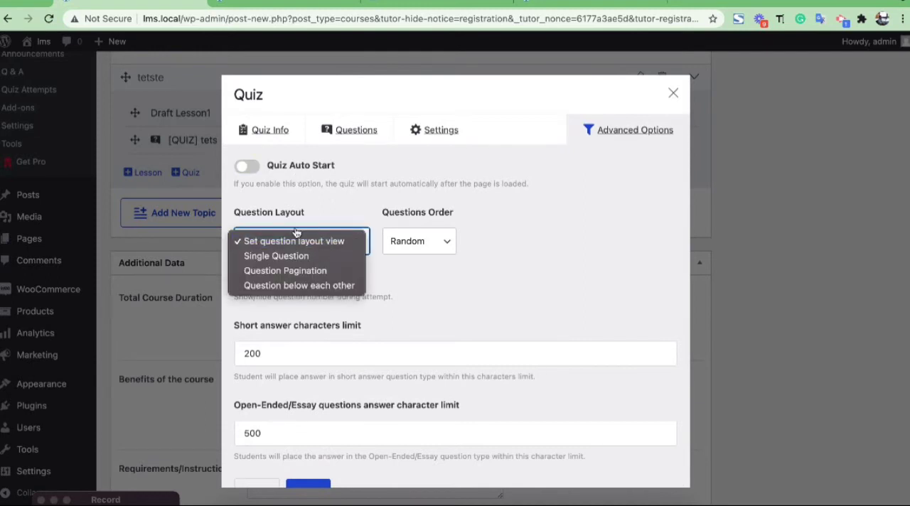
pyautogui.click(302, 243)
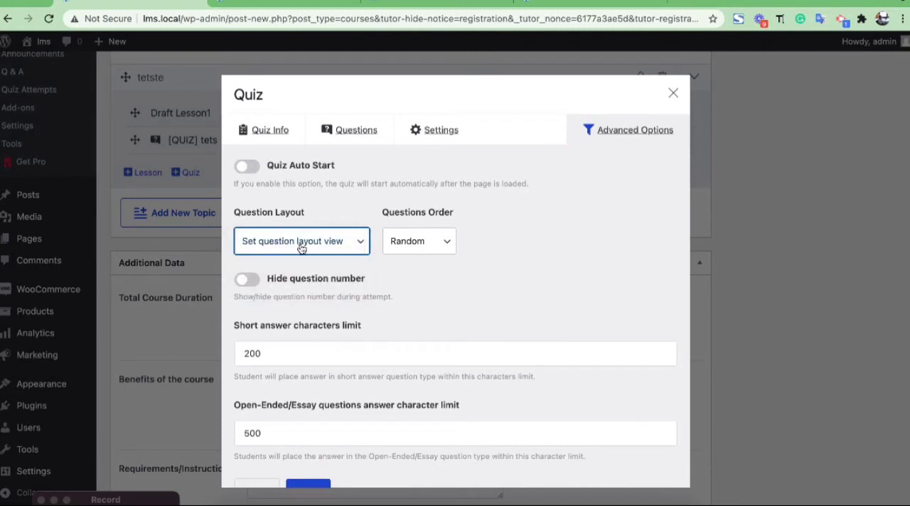
pyautogui.click(302, 245)
pyautogui.click(349, 241)
pyautogui.click(426, 238)
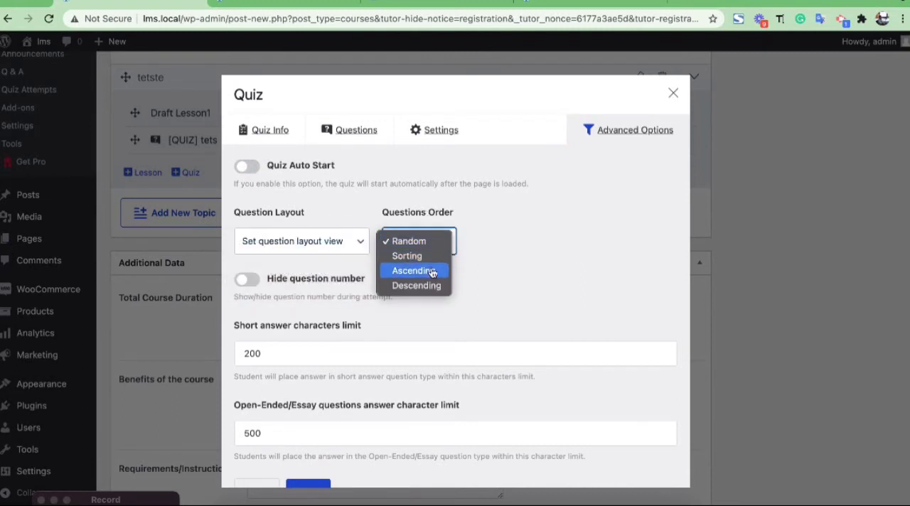
pyautogui.click(506, 212)
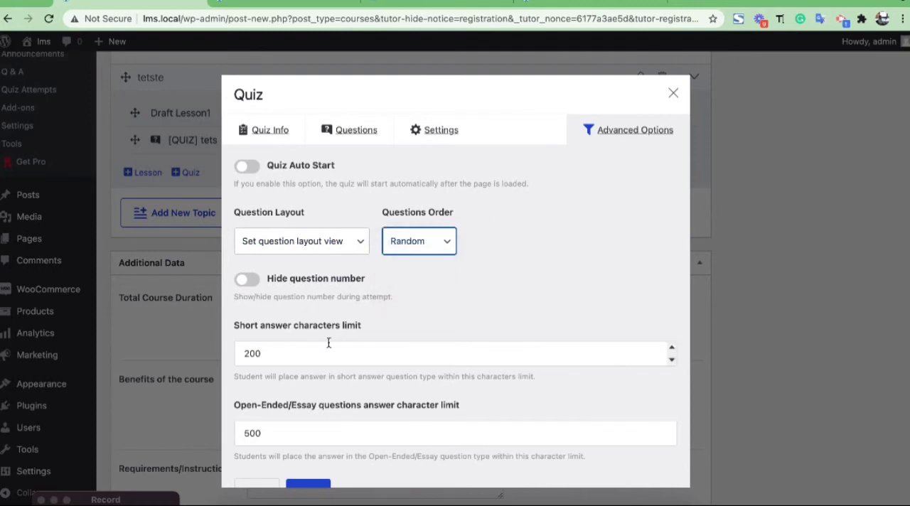
# Check the quiz's hide question number option and the character limits for short and essay answers.
pyautogui.scroll(-2, 329, 343)
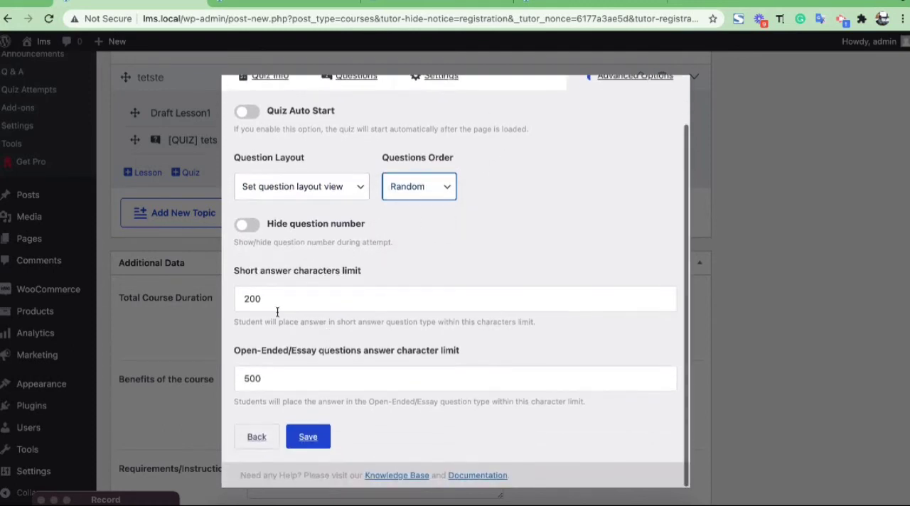
pyautogui.click(243, 226)
pyautogui.click(243, 226)
pyautogui.scroll(-3, 298, 246)
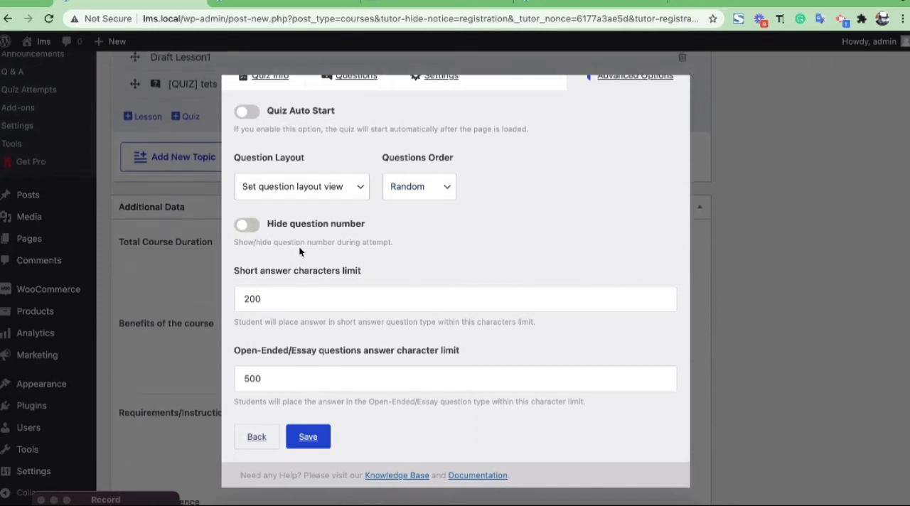
pyautogui.click(293, 290)
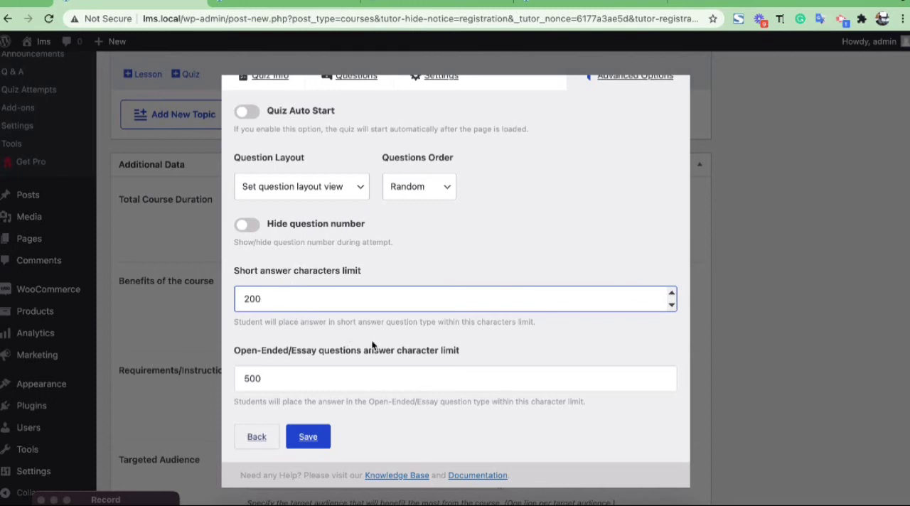
pyautogui.scroll(-3, 371, 345)
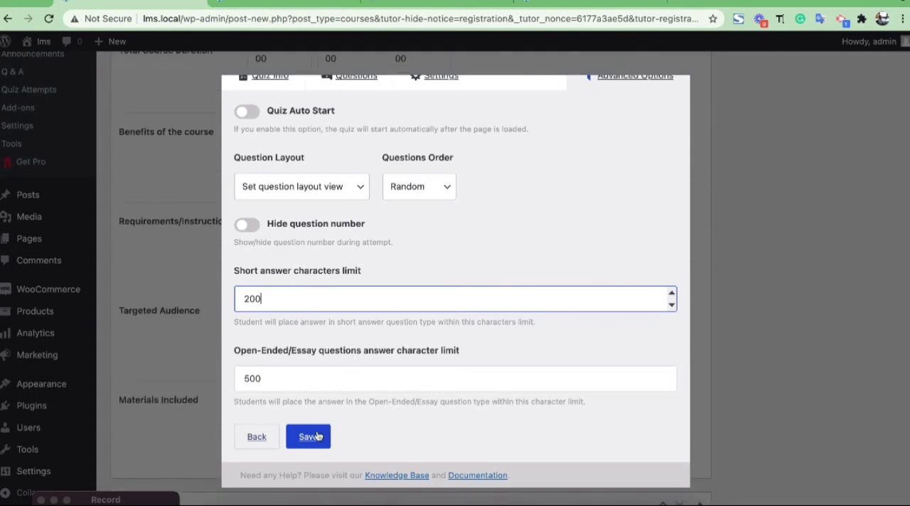
# Save the quiz "tets" and close its editing dialog.
pyautogui.click(308, 436)
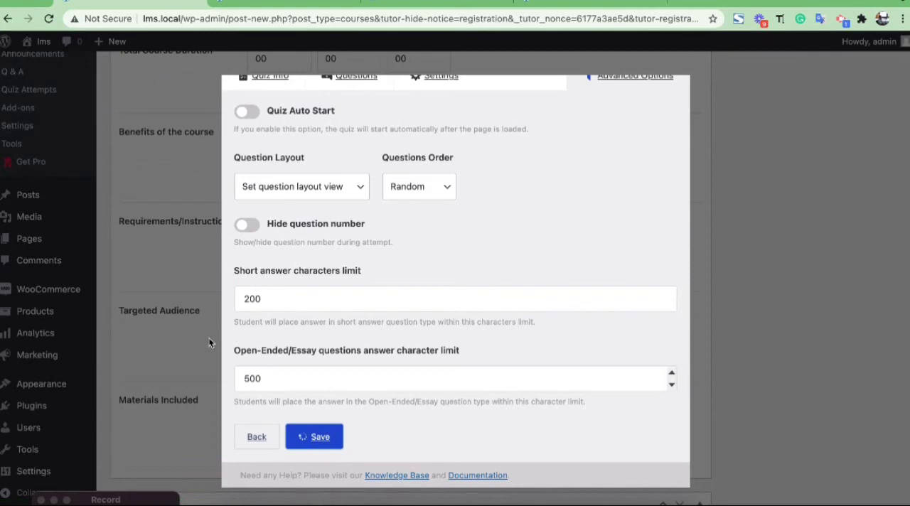
pyautogui.scroll(5, 170, 322)
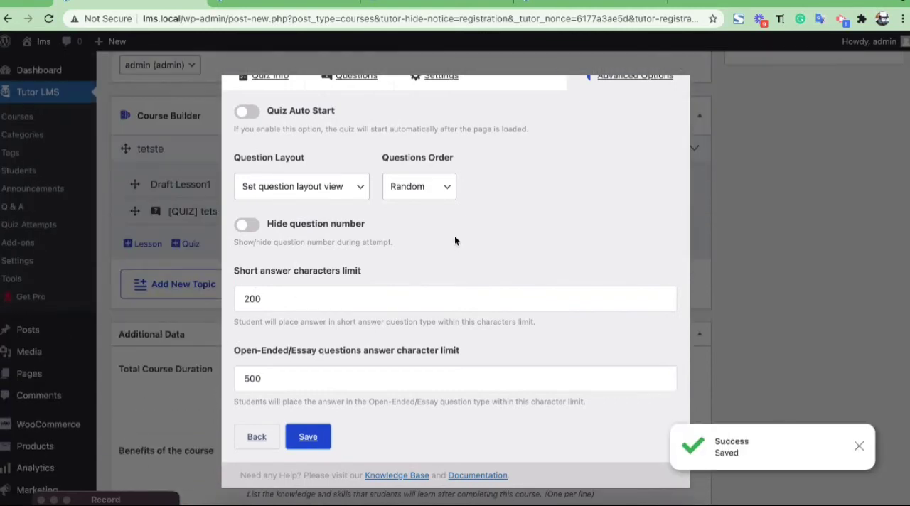
pyautogui.scroll(2, 454, 235)
pyautogui.click(672, 93)
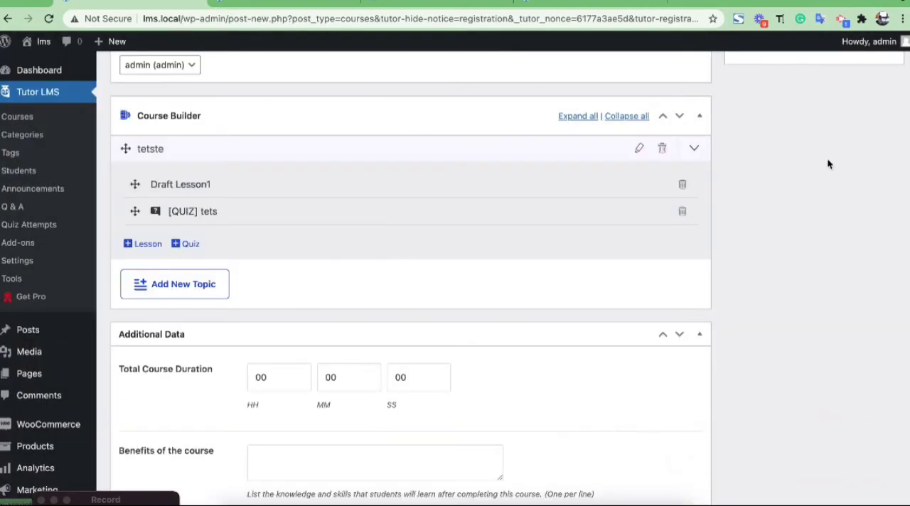
# Publish the course "test".
pyautogui.scroll(4, 826, 158)
pyautogui.scroll(10, 828, 165)
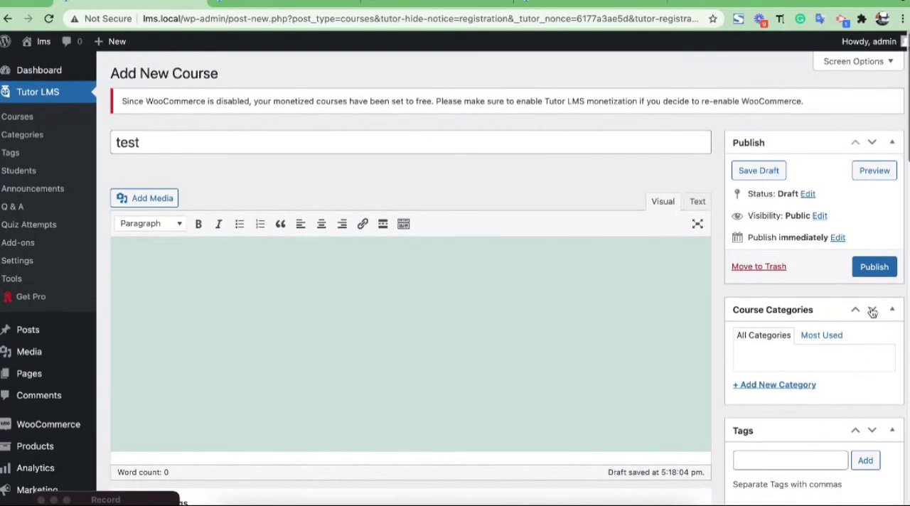
pyautogui.click(871, 275)
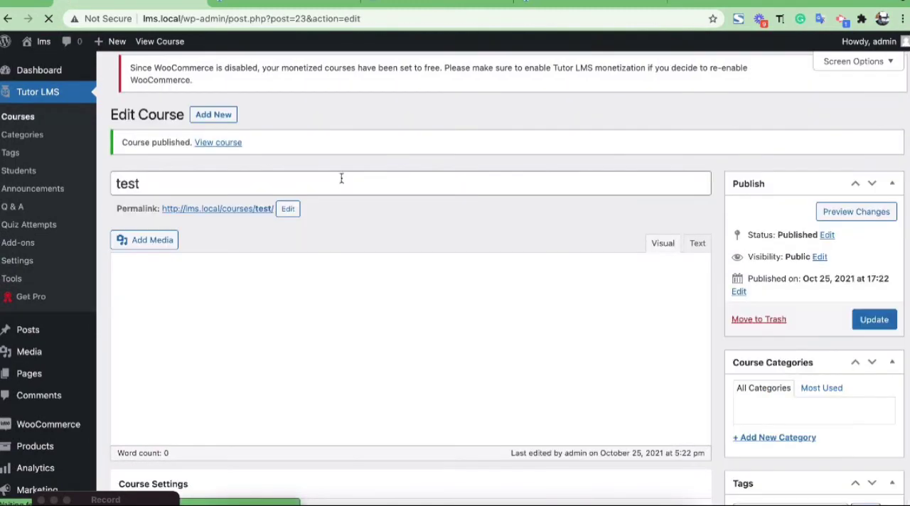
# Open the published course's public page in a new browser tab.
pyautogui.scroll(-9, 341, 183)
pyautogui.scroll(3, 343, 186)
pyautogui.scroll(-8, 344, 186)
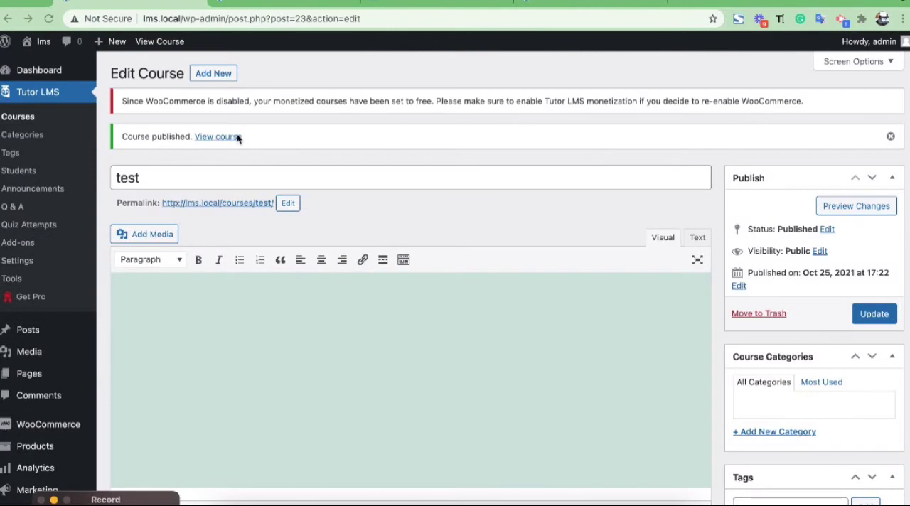
pyautogui.rightClick(229, 138)
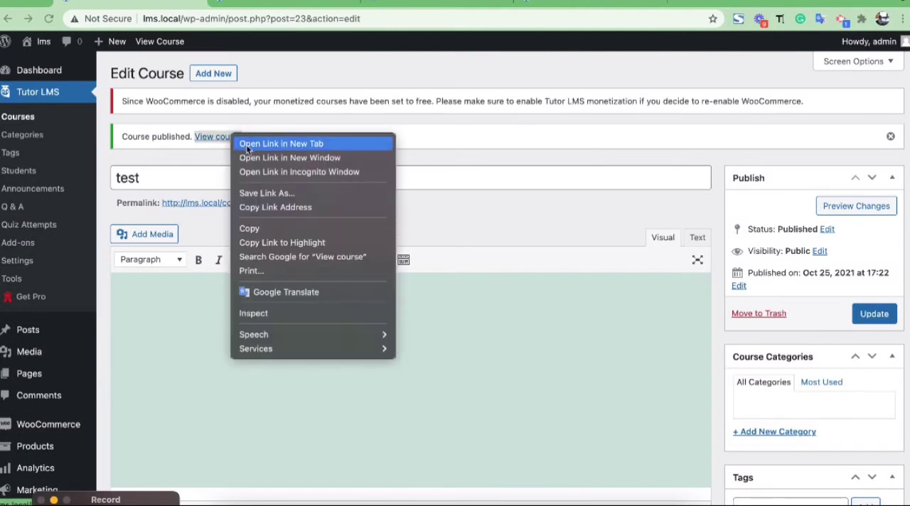
pyautogui.click(246, 144)
pyautogui.click(256, 8)
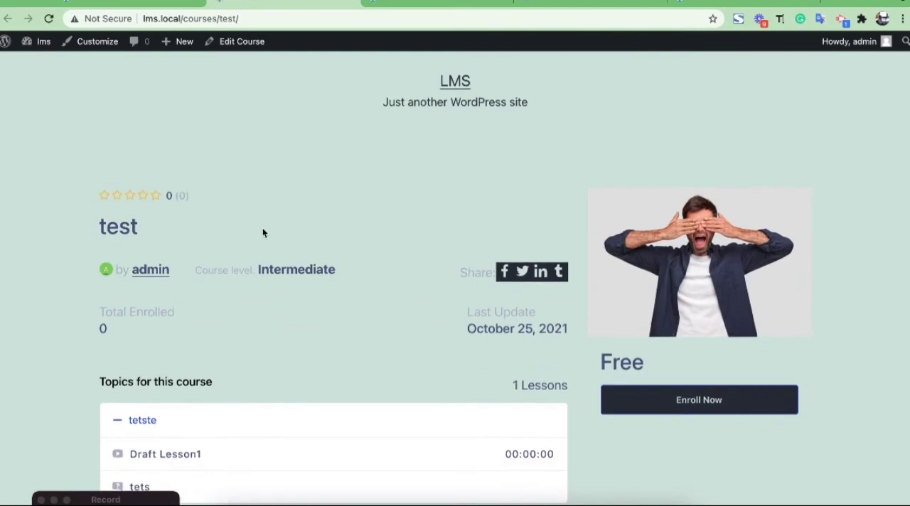
# Check the topics and price on the public course page, and return to the course editing page.
pyautogui.scroll(-5, 262, 263)
pyautogui.scroll(4, 262, 264)
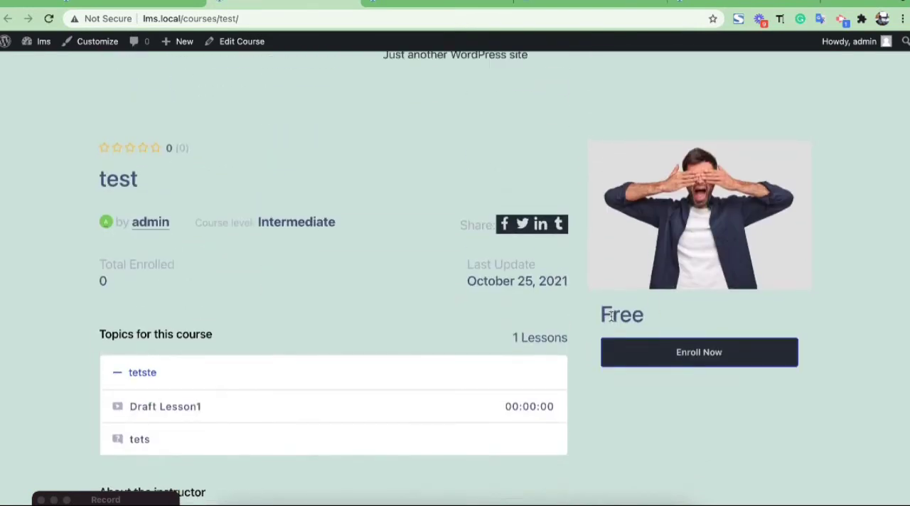
pyautogui.moveTo(595, 313); pyautogui.dragTo(658, 321)
pyautogui.click(370, 258)
pyautogui.click(139, 3)
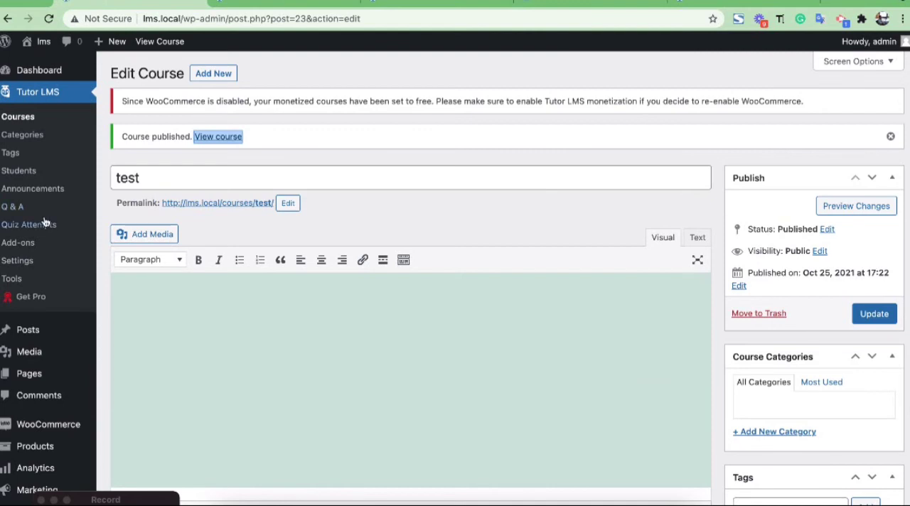
# Open the Tutor LMS settings in a new browser tab and save WooCommerce as the monetization option.
pyautogui.rightClick(27, 260)
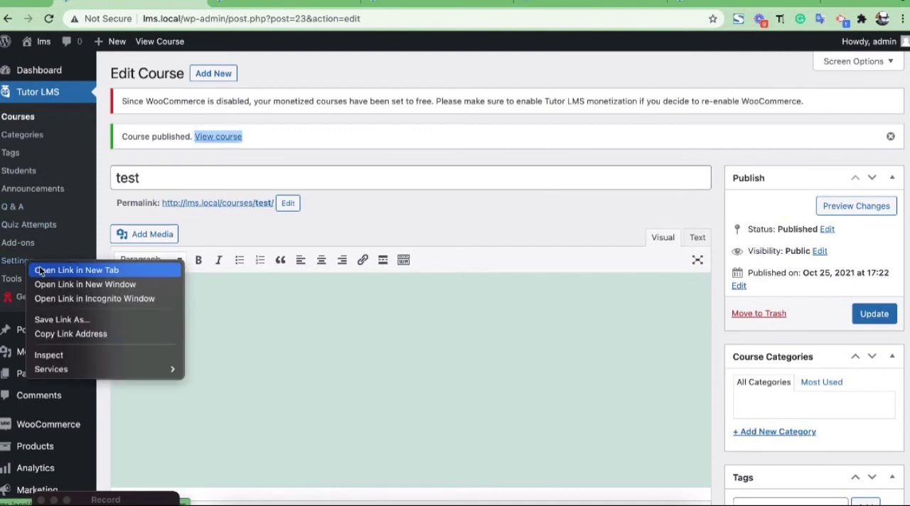
pyautogui.click(39, 269)
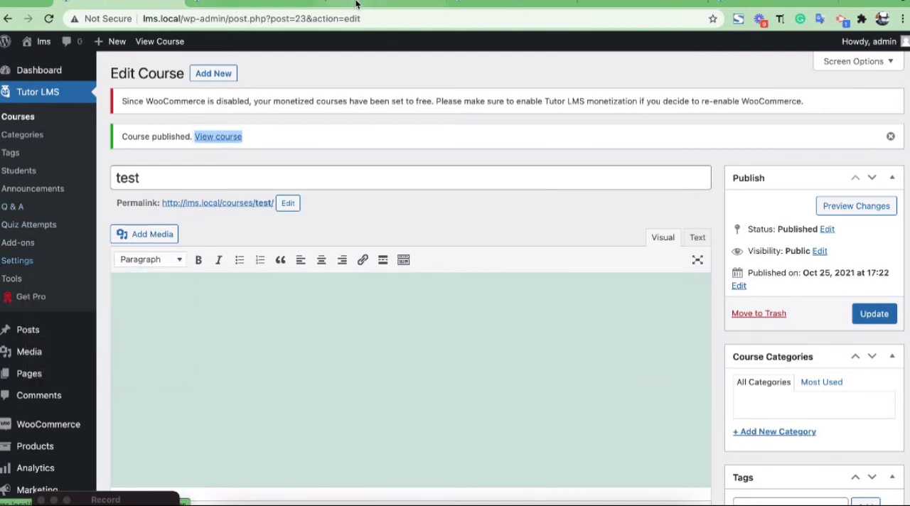
pyautogui.click(356, 4)
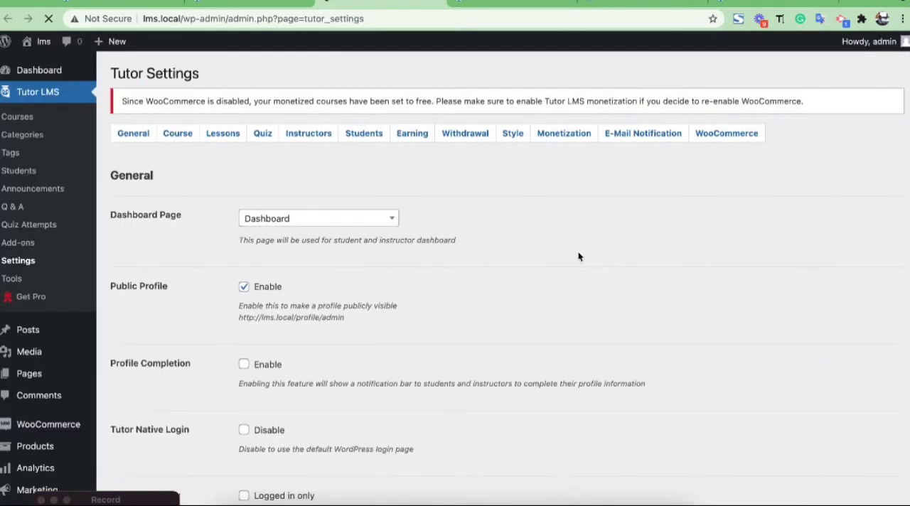
pyautogui.click(549, 135)
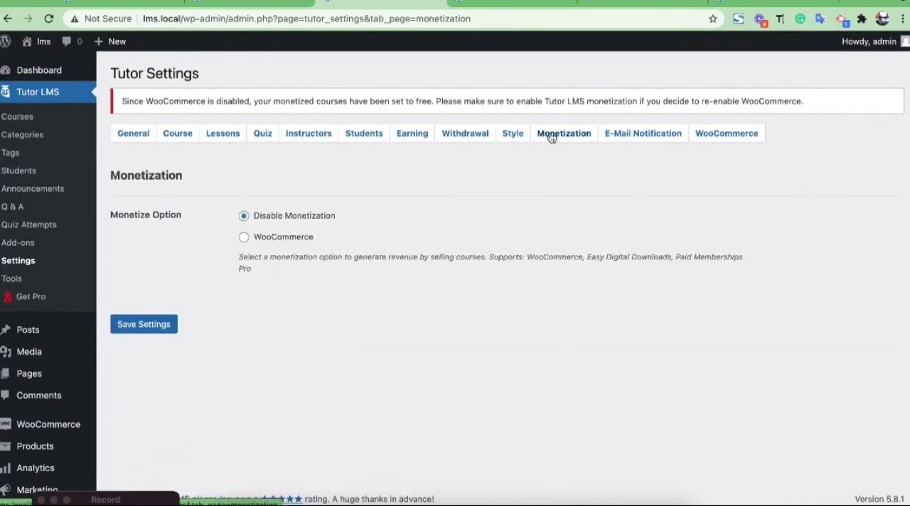
pyautogui.click(272, 240)
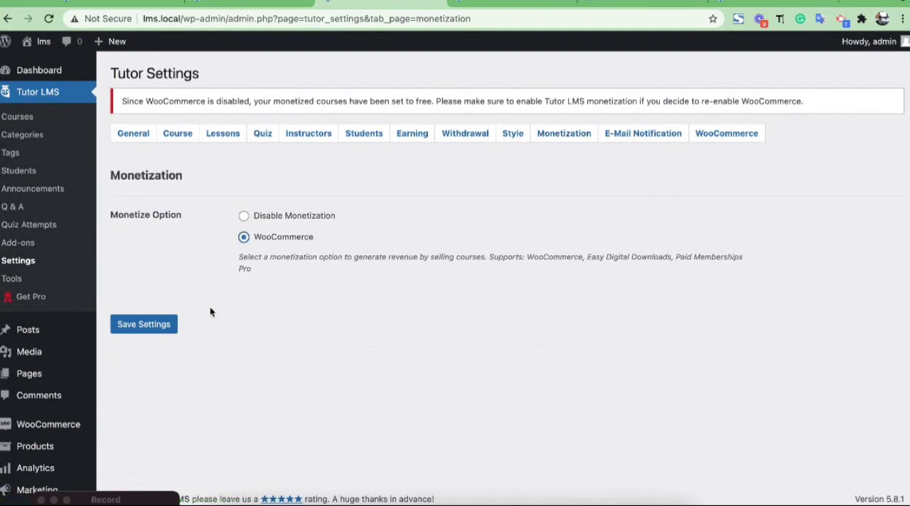
pyautogui.click(142, 324)
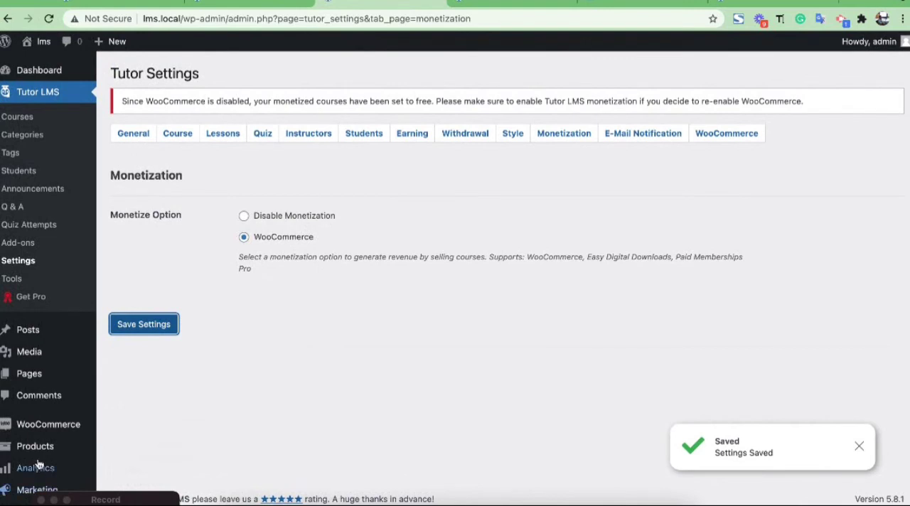
# Start a new WooCommerce product titled "test".
pyautogui.moveTo(54, 449)
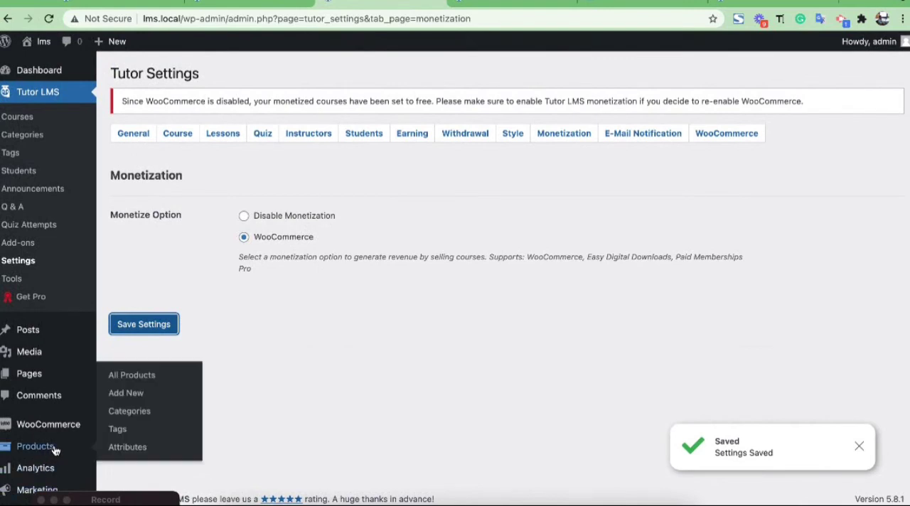
pyautogui.click(132, 394)
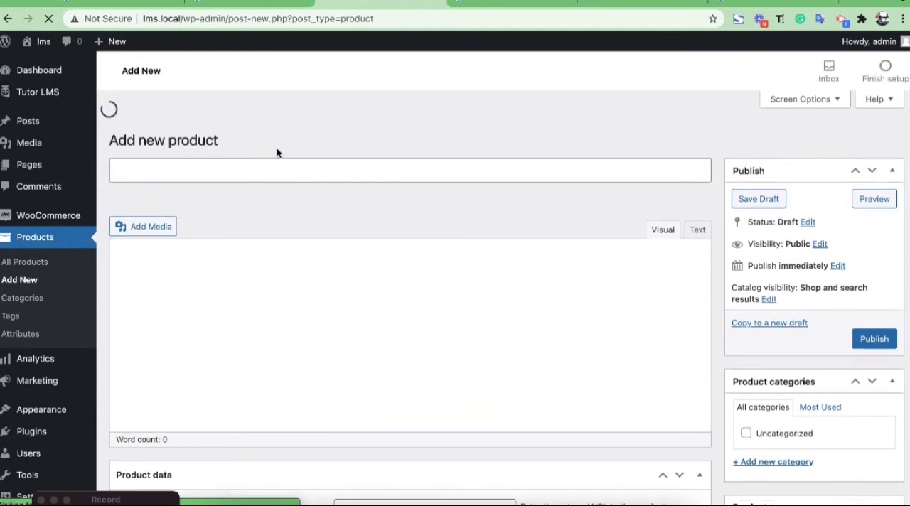
pyautogui.click(270, 169)
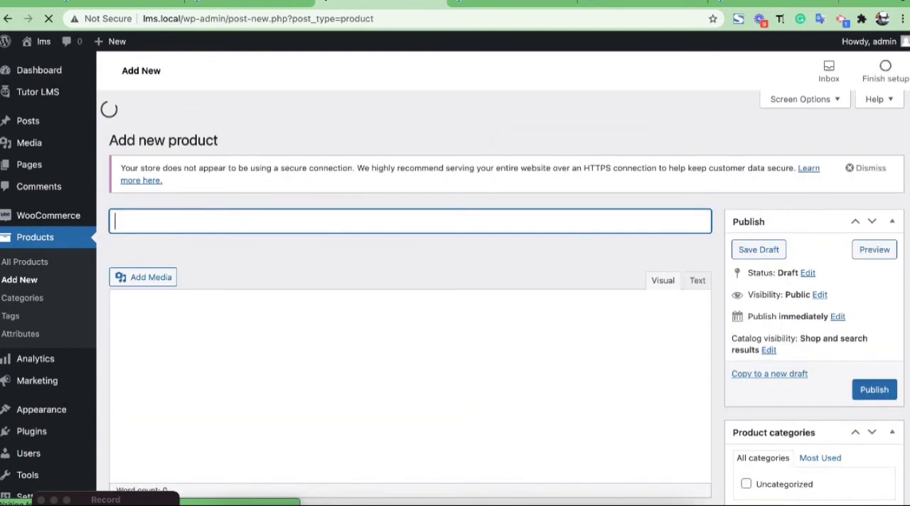
pyautogui.write('test')
# Mark the simple product as For Tutor and set its regular price to $10.
pyautogui.scroll(-5, 285, 210)
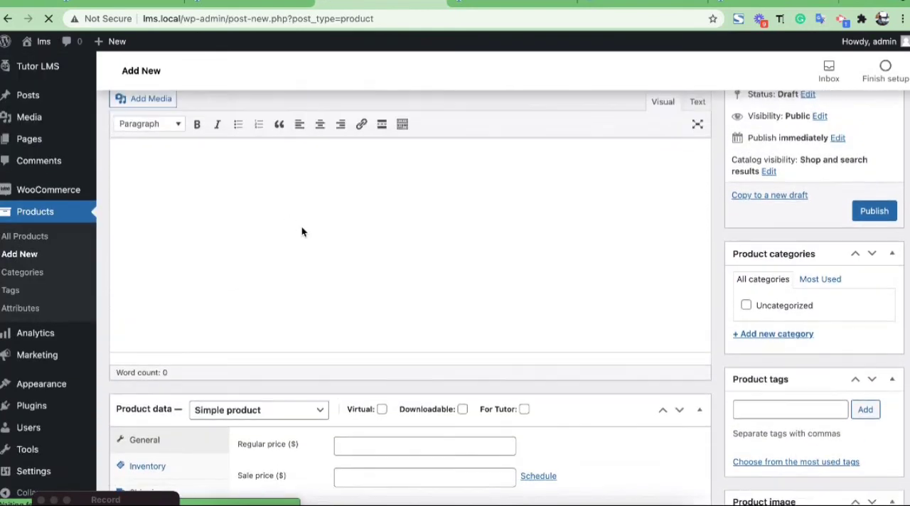
pyautogui.scroll(-3, 301, 232)
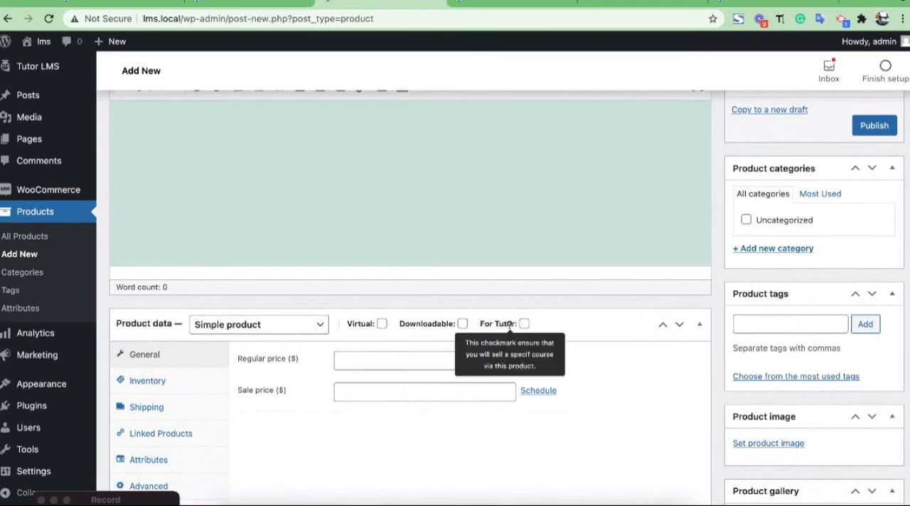
pyautogui.click(524, 323)
pyautogui.scroll(-1, 534, 334)
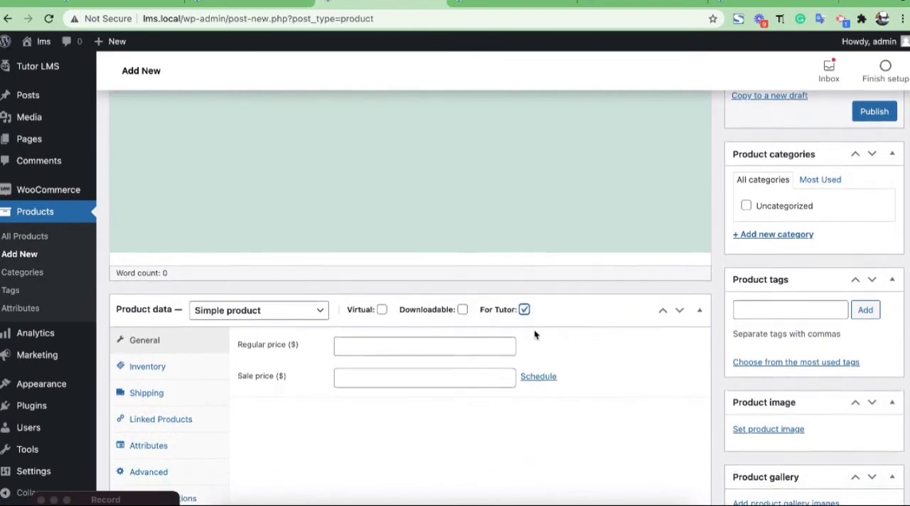
pyautogui.scroll(-2, 582, 305)
pyautogui.click(409, 310)
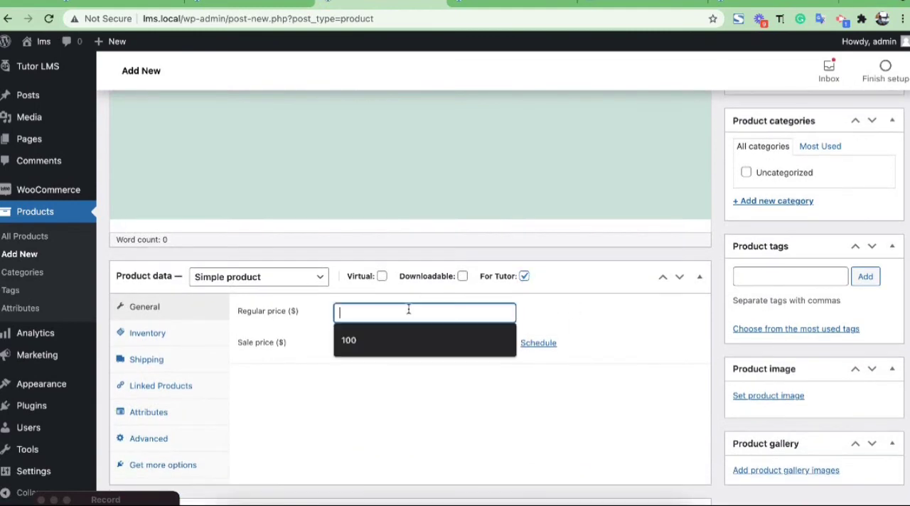
pyautogui.write('10')
pyautogui.click(290, 395)
# Publish the product "test".
pyautogui.scroll(1, 368, 352)
pyautogui.scroll(3, 367, 351)
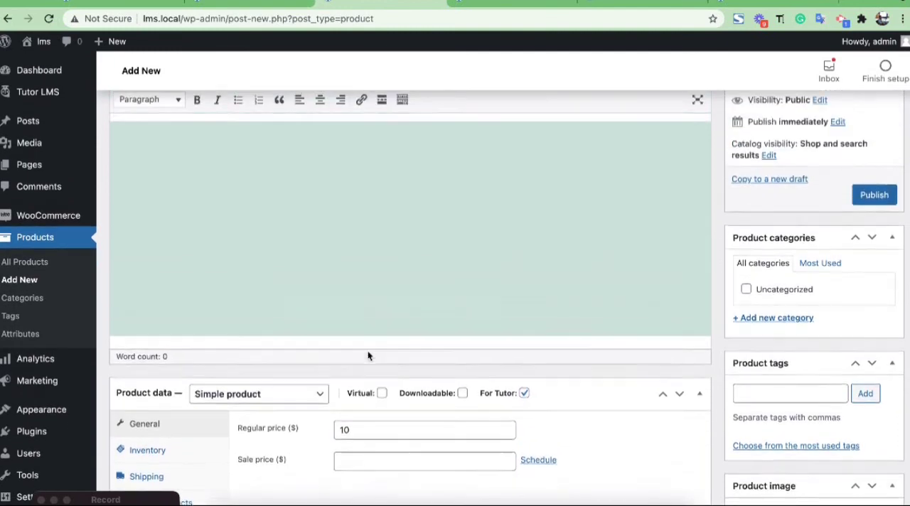
pyautogui.click(875, 214)
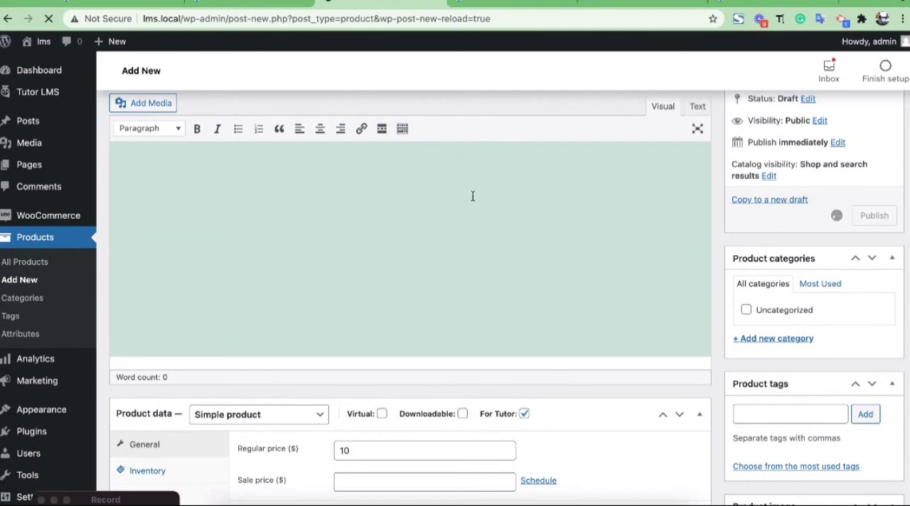
# Return to the public page of the course "test" and open the course for editing.
pyautogui.click(253, 6)
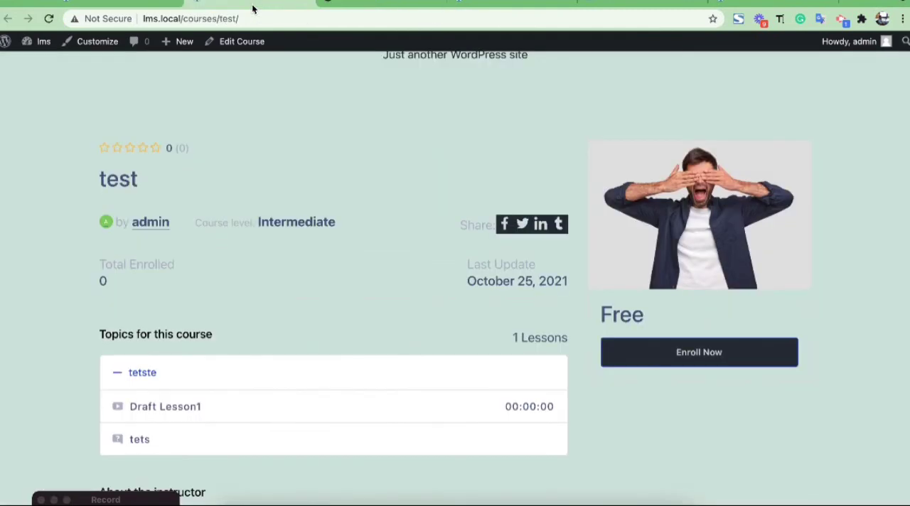
pyautogui.click(351, 3)
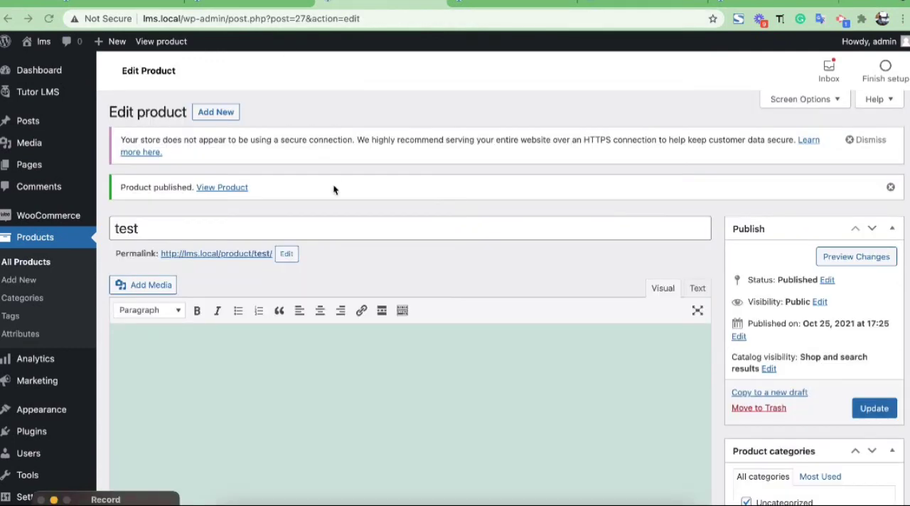
pyautogui.click(256, 5)
pyautogui.scroll(1, 214, 99)
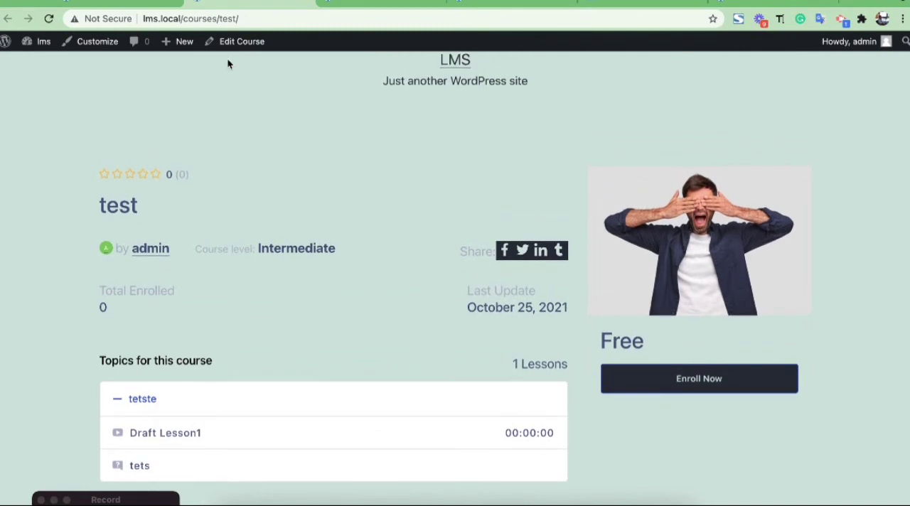
pyautogui.click(226, 43)
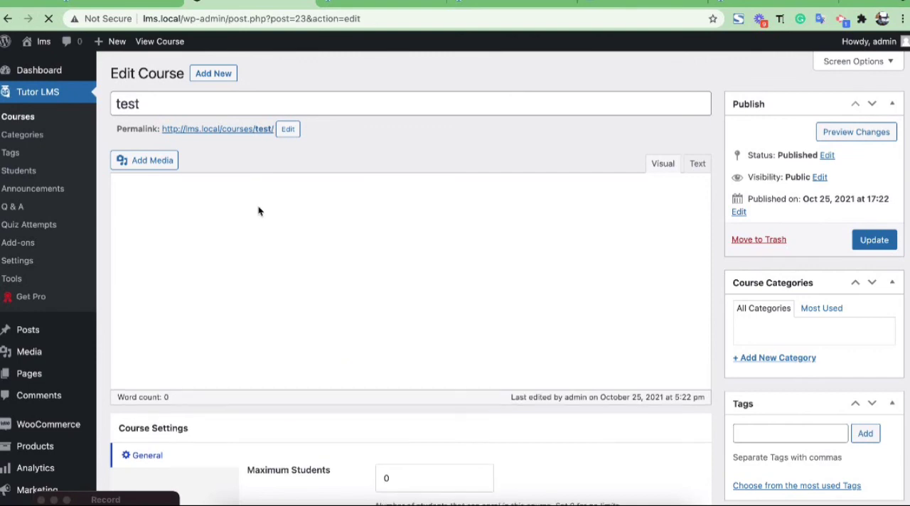
# Set the course type to Paid in the course's product section.
pyautogui.scroll(-5, 258, 210)
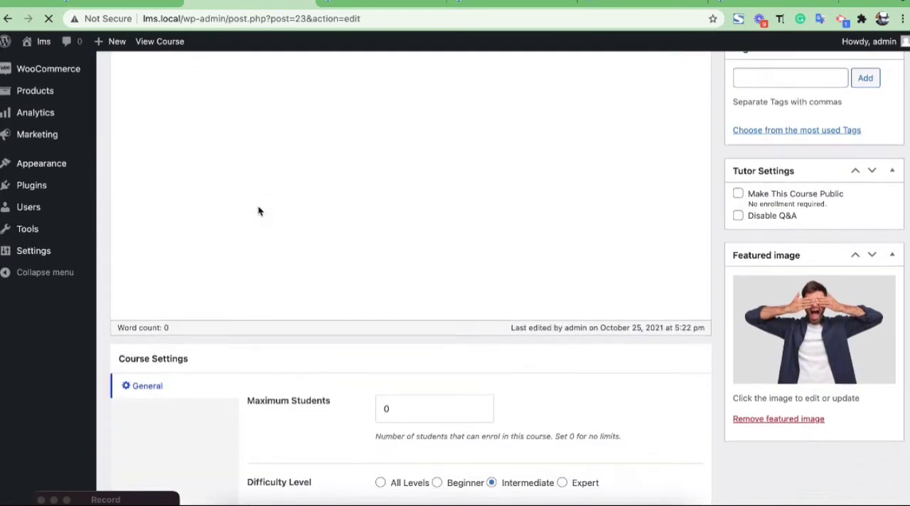
pyautogui.scroll(-5, 258, 210)
pyautogui.scroll(-3, 258, 210)
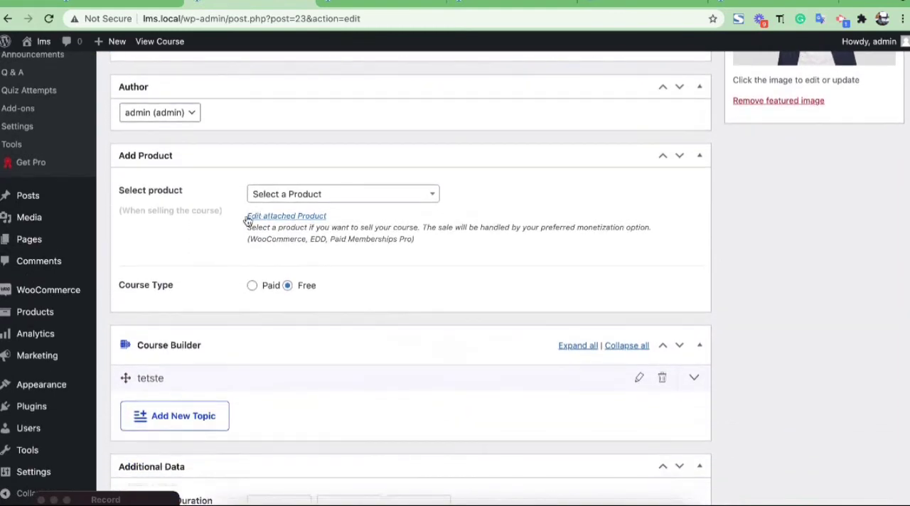
pyautogui.click(250, 287)
pyautogui.scroll(1, 248, 292)
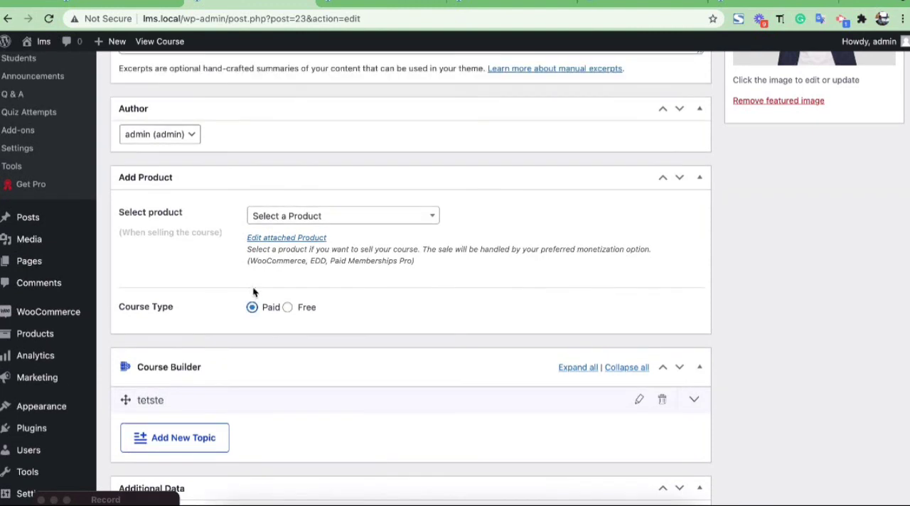
# Attach the product "test" to the course and update the course.
pyautogui.click(323, 217)
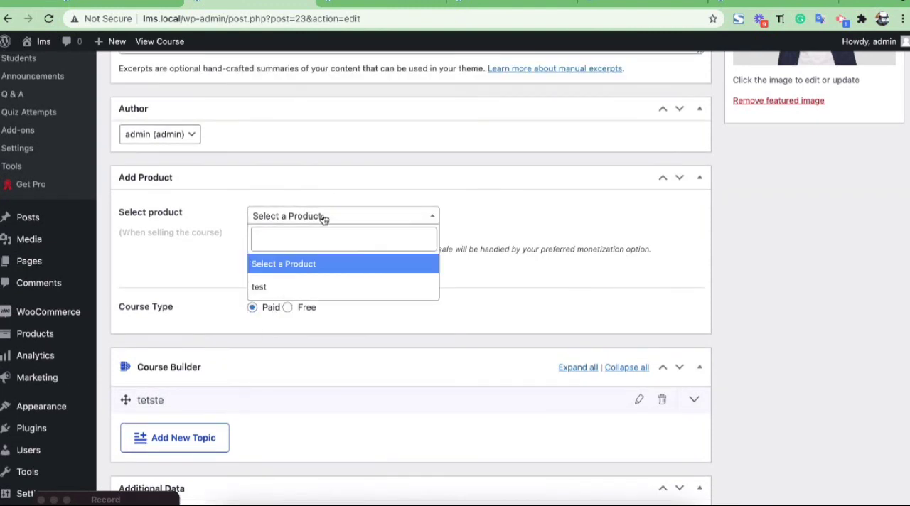
pyautogui.click(267, 287)
pyautogui.scroll(10, 413, 259)
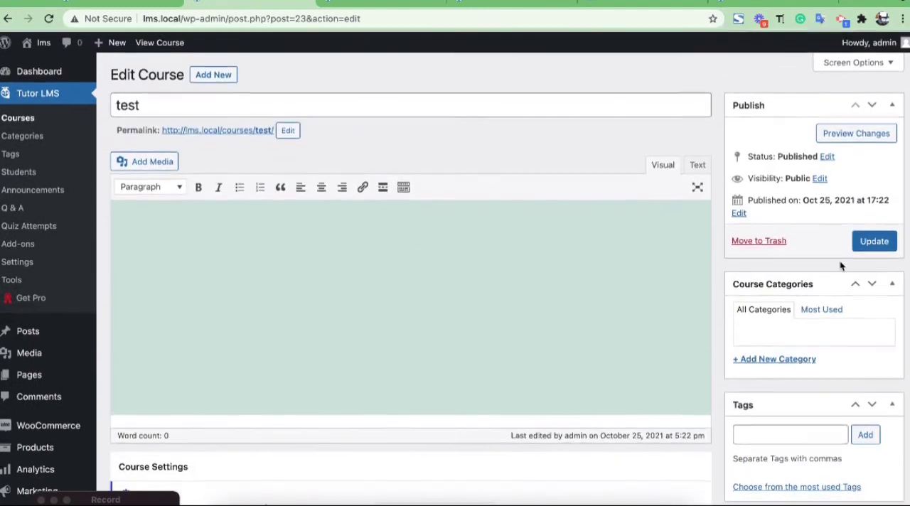
pyautogui.click(879, 239)
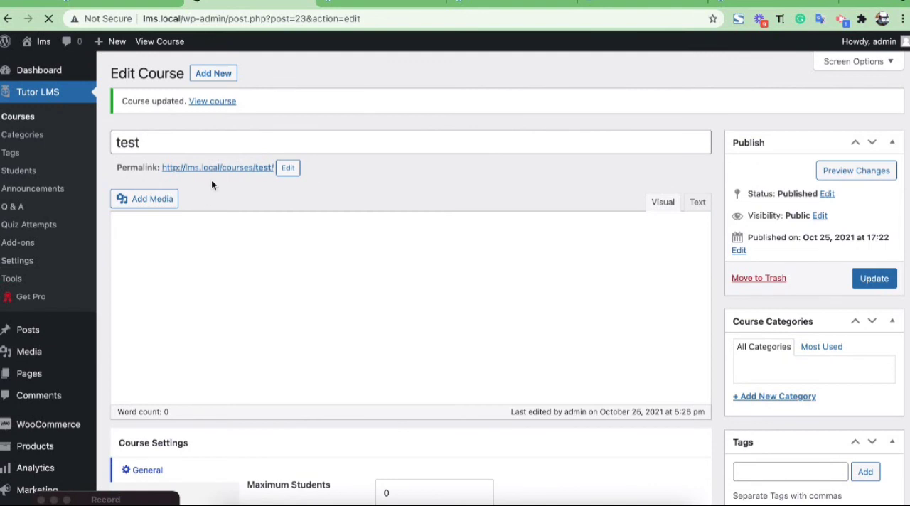
# Open the updated course's permalink in a new browser tab and switch to it.
pyautogui.rightClick(215, 168)
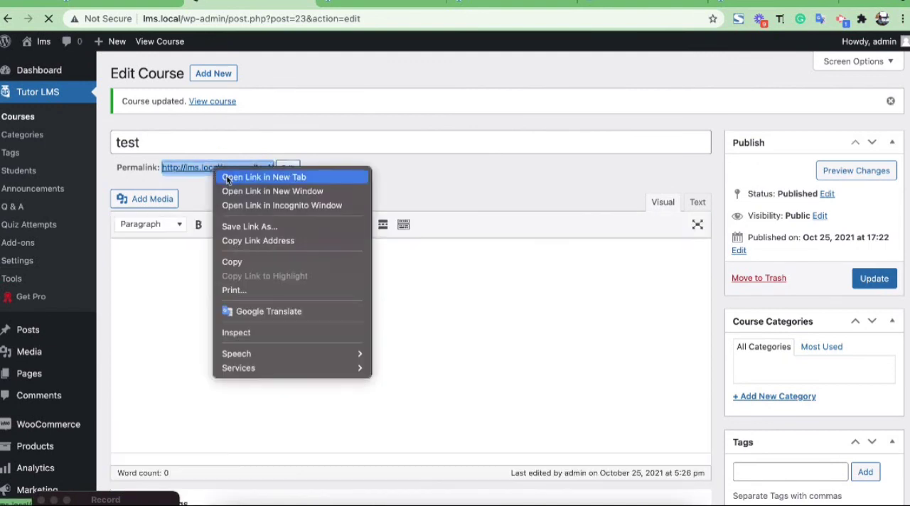
pyautogui.click(227, 179)
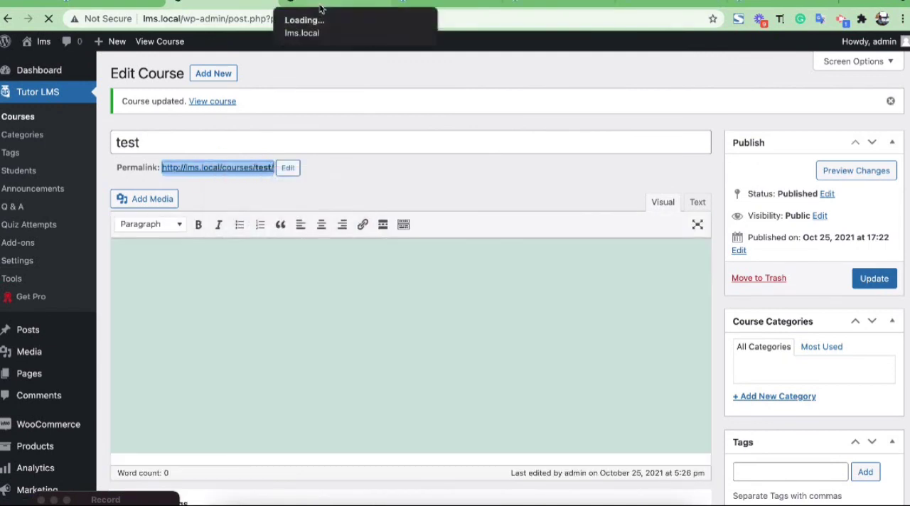
pyautogui.click(256, 7)
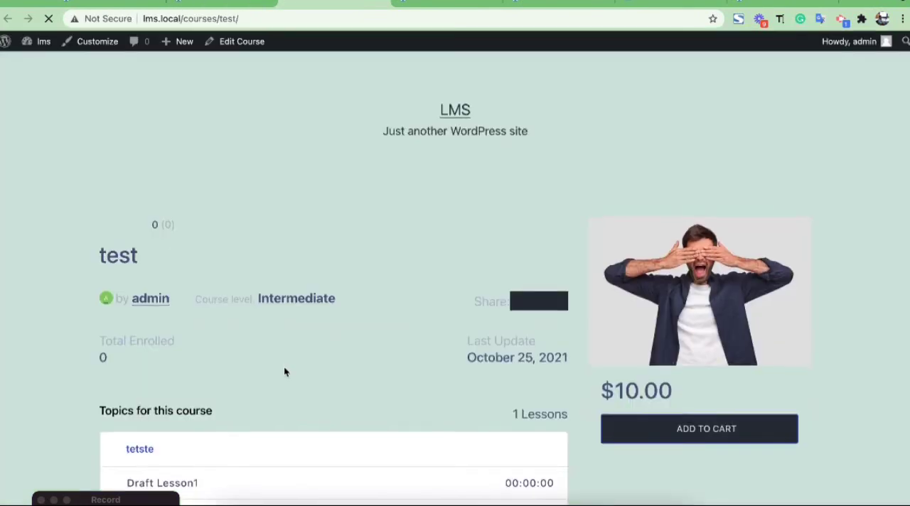
# Examine the price, purchase option, topics and instructor details on the public course page.
pyautogui.scroll(-5, 284, 368)
pyautogui.scroll(3, 285, 372)
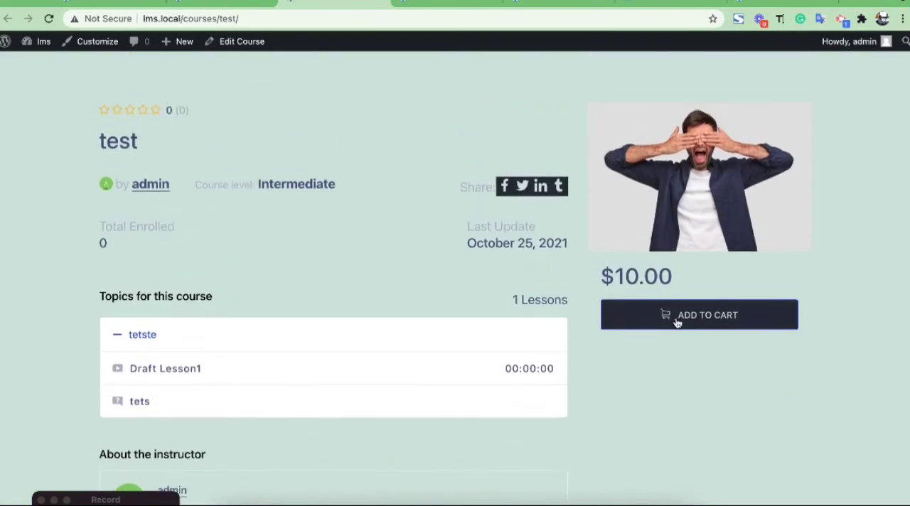
pyautogui.scroll(3, 511, 229)
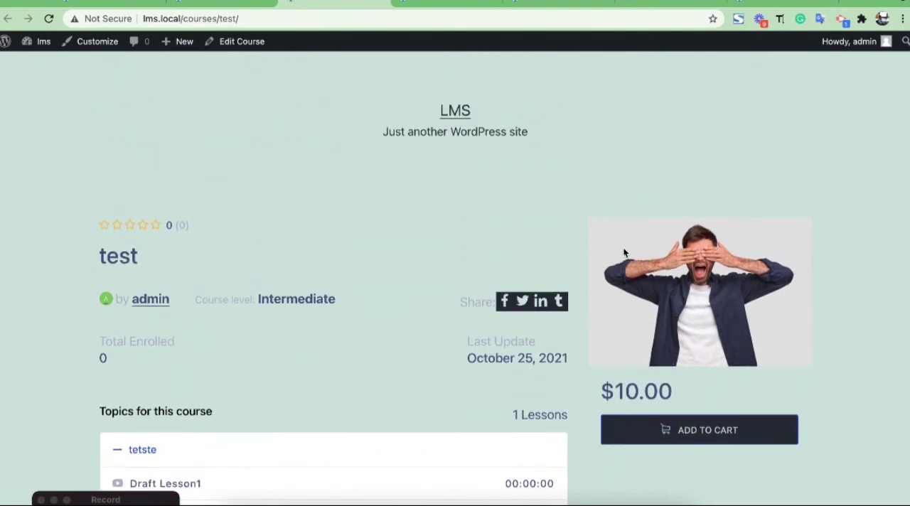
pyautogui.scroll(-5, 623, 252)
pyautogui.scroll(5, 623, 251)
pyautogui.scroll(-3, 447, 245)
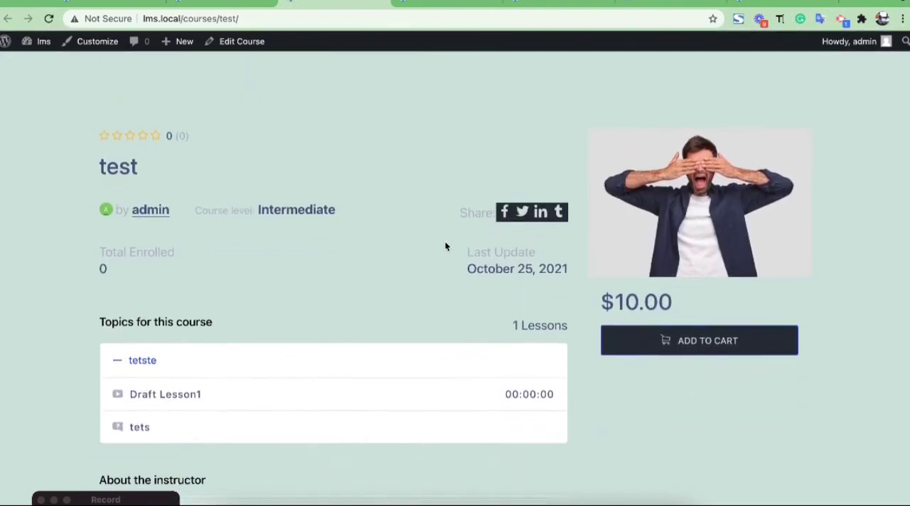
pyautogui.scroll(-1, 446, 246)
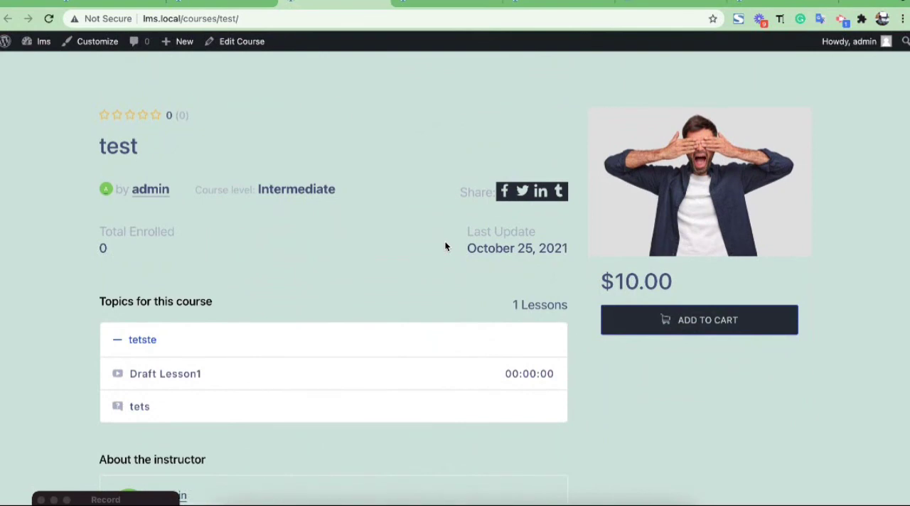
pyautogui.scroll(3, 444, 246)
pyautogui.scroll(-5, 444, 246)
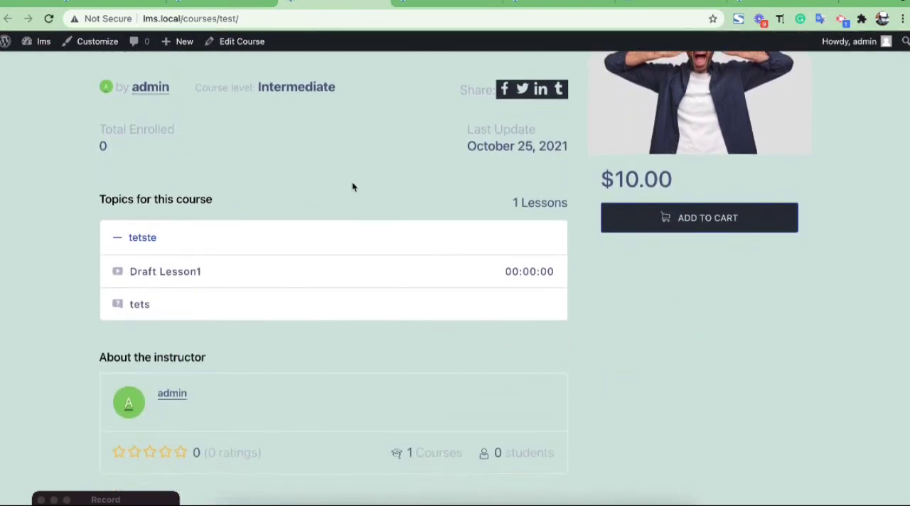
pyautogui.scroll(5, 352, 187)
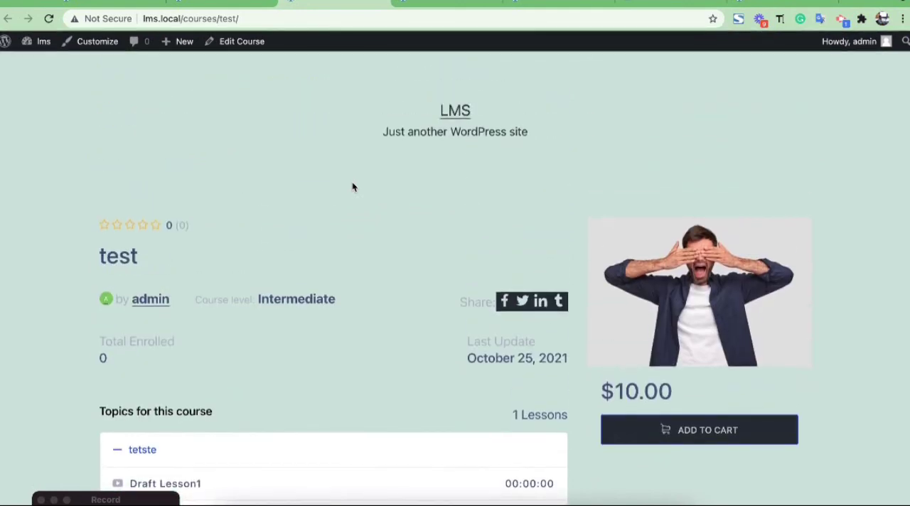
pyautogui.scroll(-1, 352, 187)
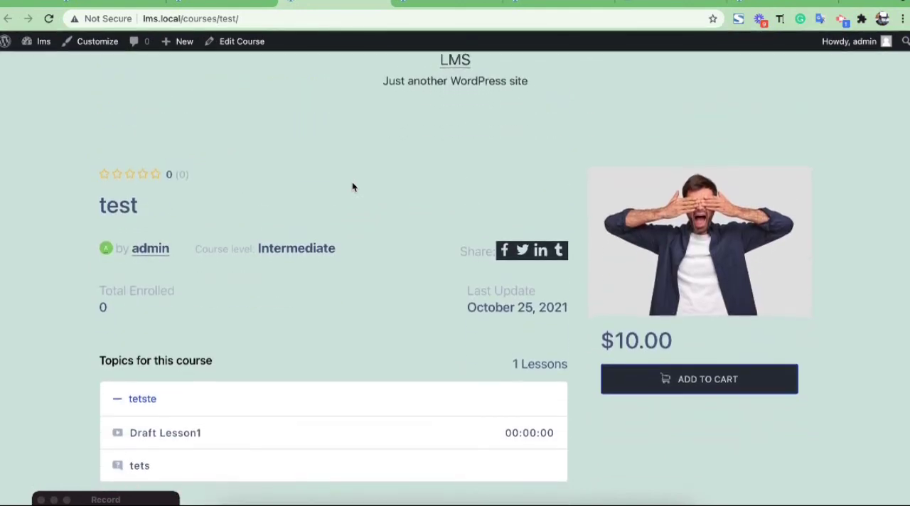